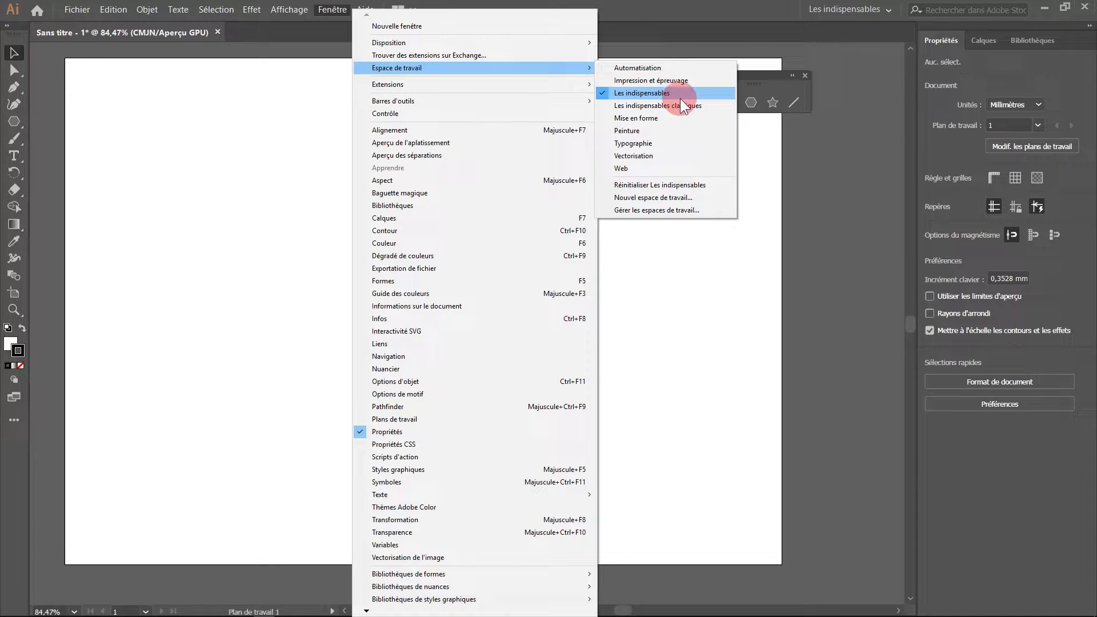
# - Apply the Les indispensables workspace and reposition the floating shape toolbar, ending with the full list of tools displayed
pyautogui.click(684, 94)
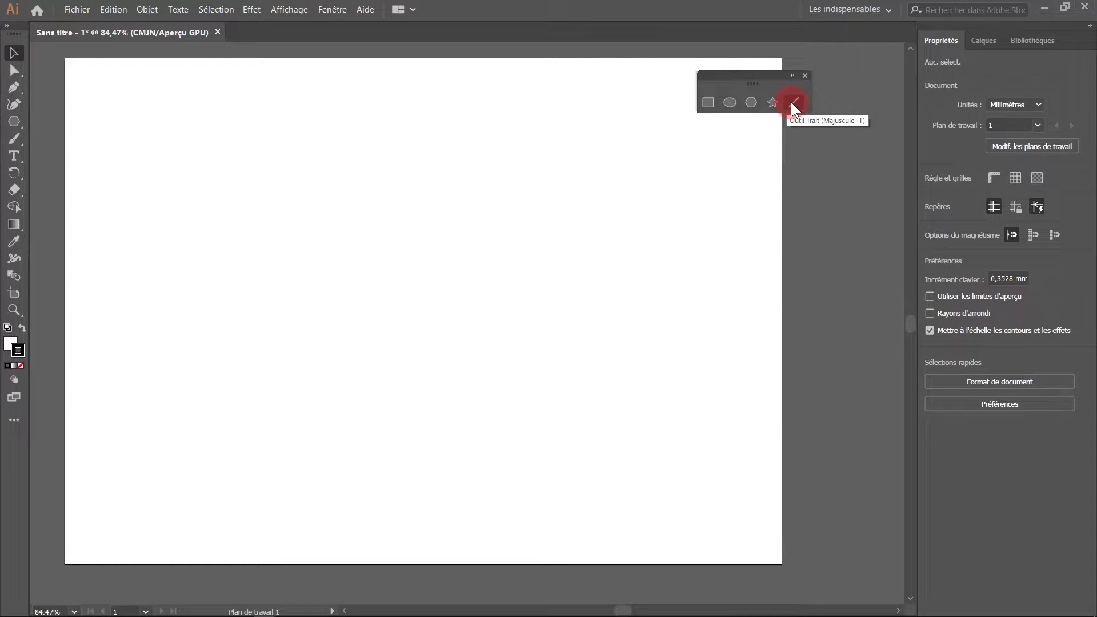
pyautogui.moveTo(742, 74); pyautogui.dragTo(701, 73)
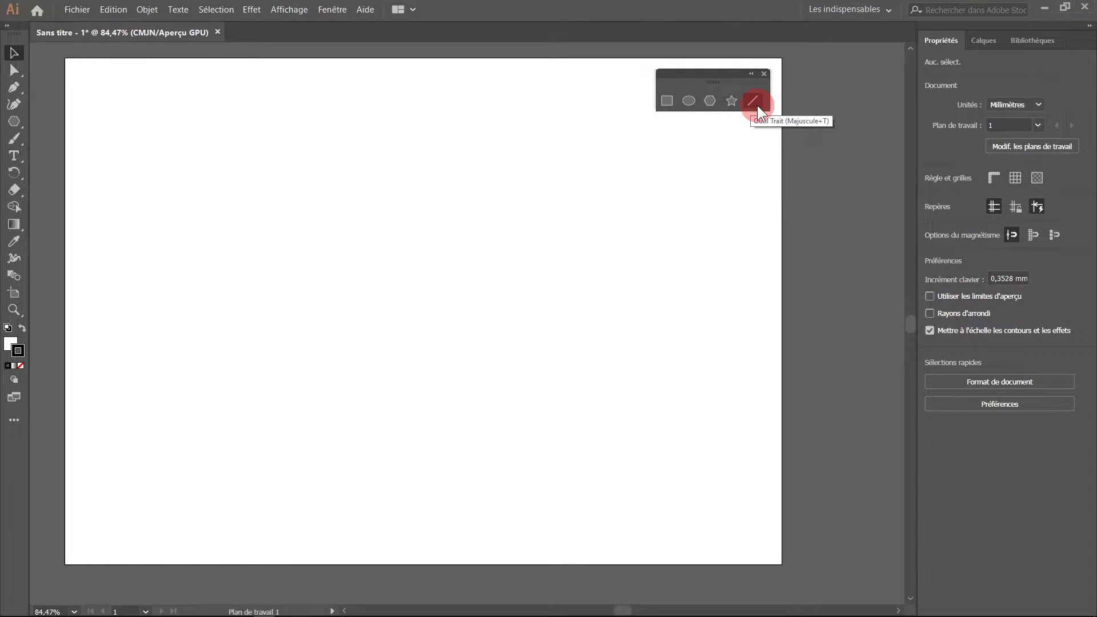
pyautogui.click(12, 421)
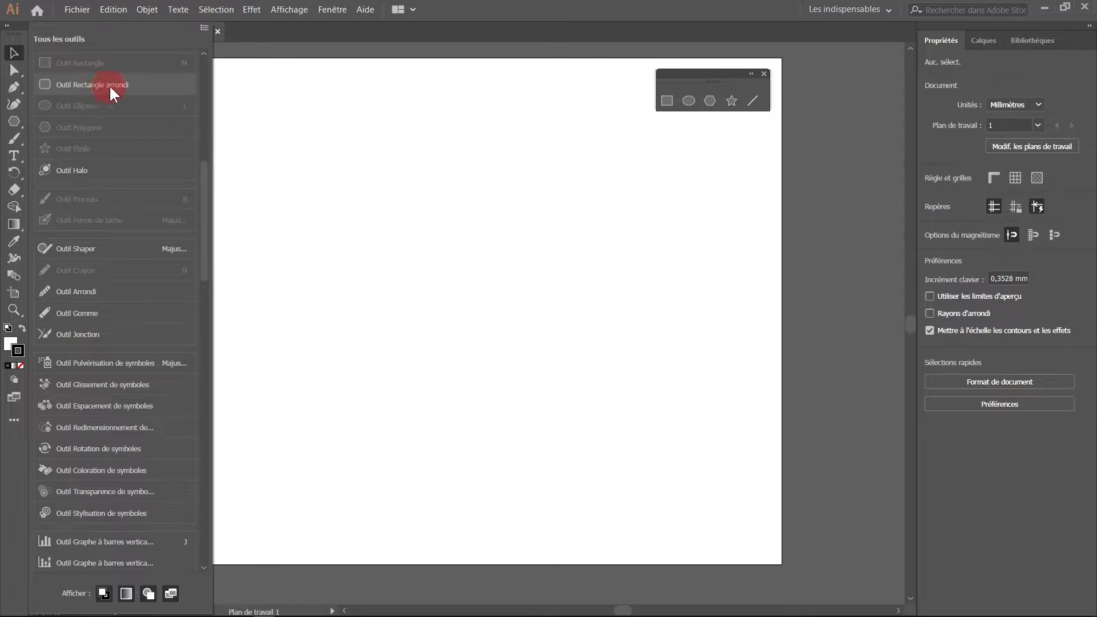
# - Draw a wide rectangle in the upper-left area of the artboard with the Rectangle tool and deselect it
pyautogui.click(711, 109)
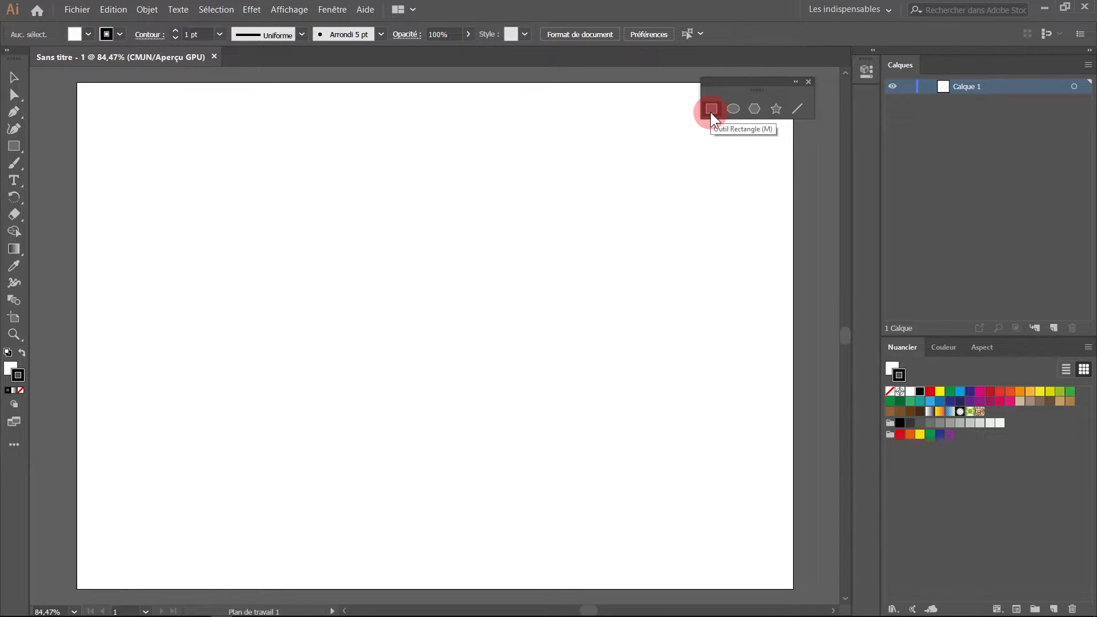
pyautogui.click(712, 109)
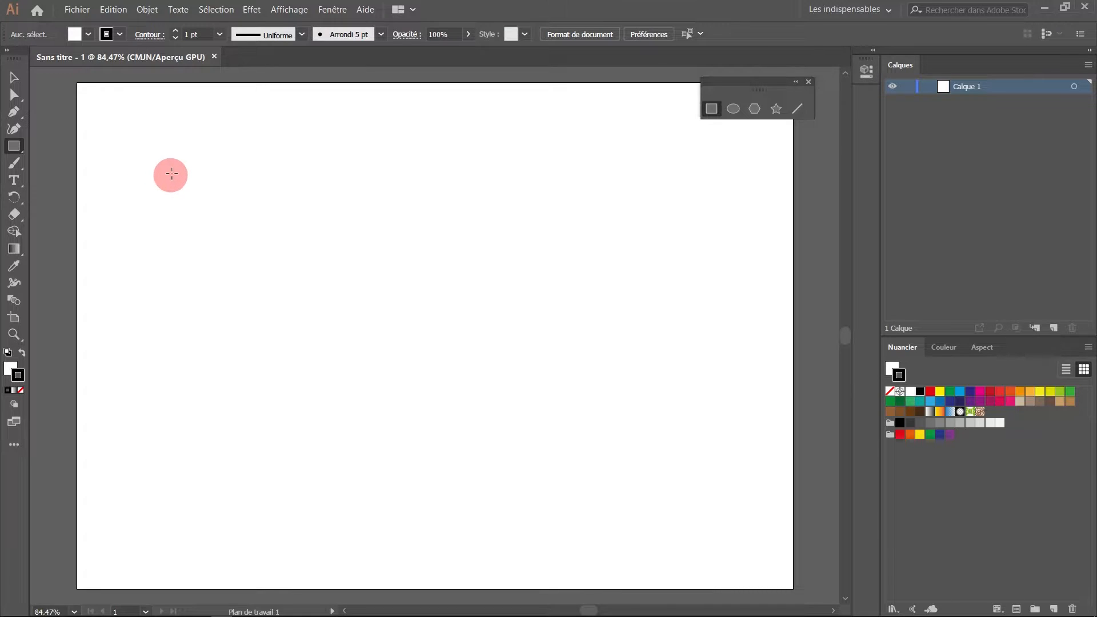
pyautogui.moveTo(179, 152); pyautogui.dragTo(379, 222)
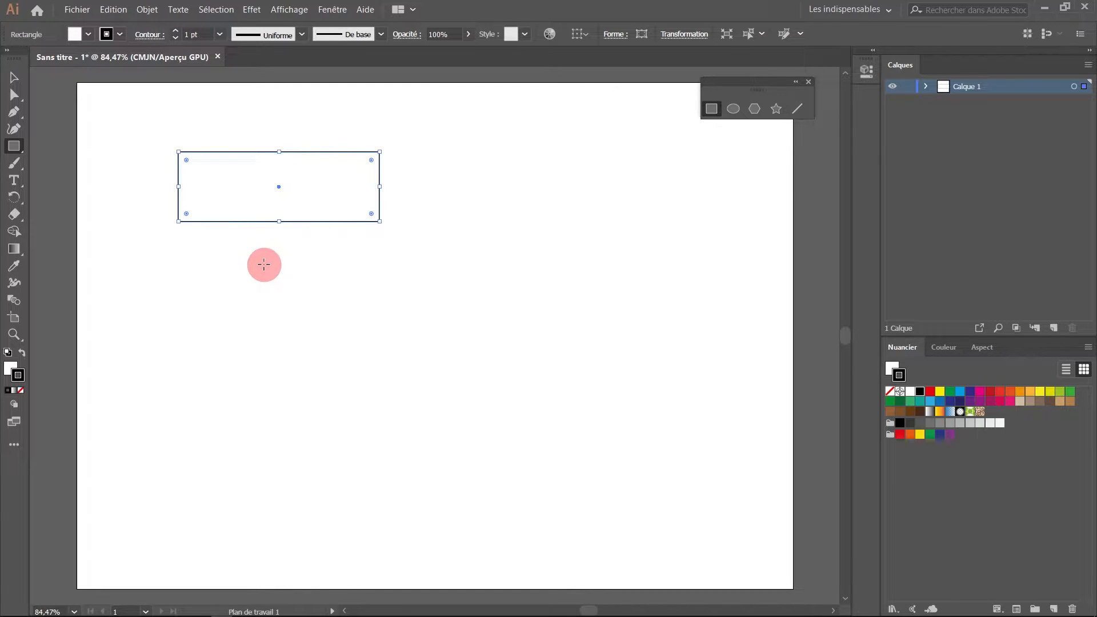
pyautogui.hotkey('ctrl', 'shift', 'a')
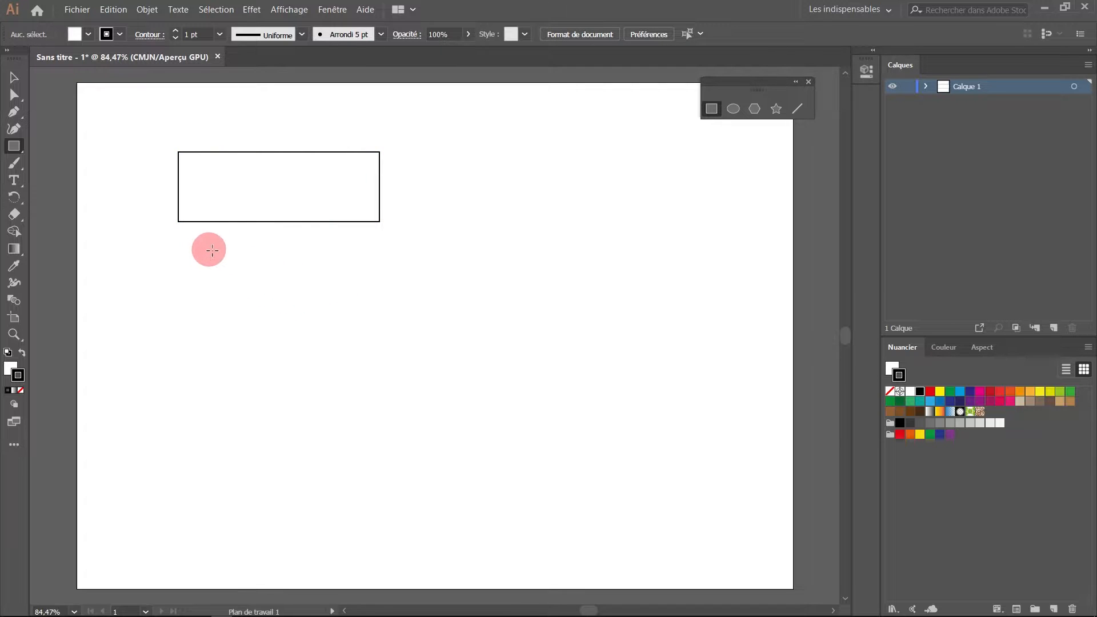
# - Draw a square below the first rectangle, another square beside it from its centre, and a rectangle about 66.5 × 34.3 mm underneath
pyautogui.moveTo(227, 256); pyautogui.dragTo(381, 391)
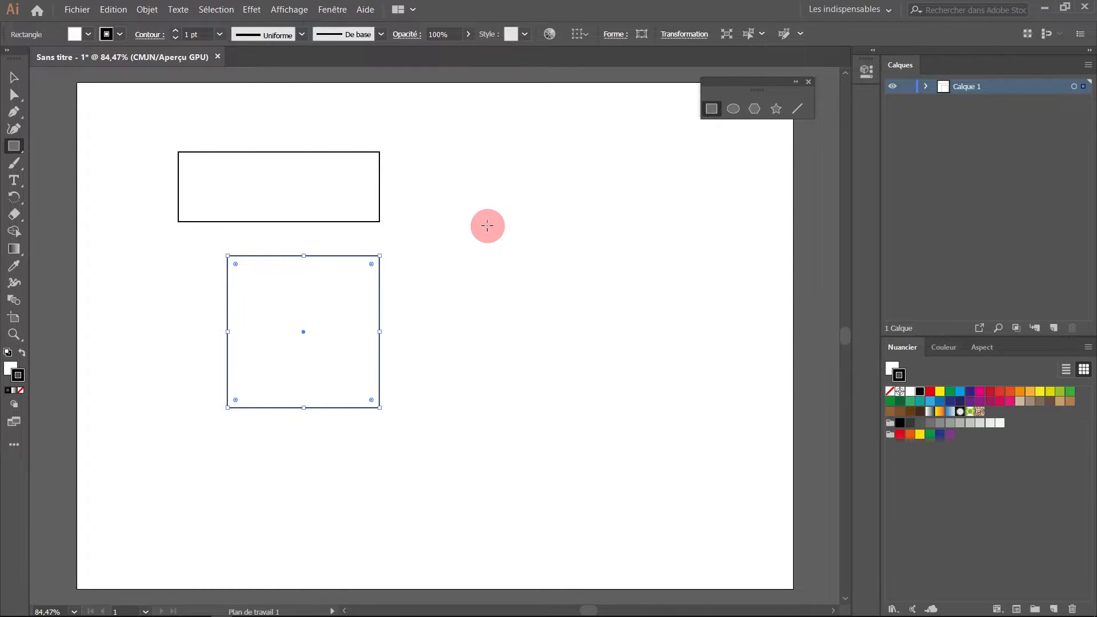
pyautogui.moveTo(488, 230)
pyautogui.mouseDown()
pyautogui.moveTo(541, 264)
pyautogui.moveTo(571, 238)
pyautogui.moveTo(543, 255)
pyautogui.moveTo(526, 294)
pyautogui.moveTo(566, 292)
pyautogui.moveTo(566, 237)
pyautogui.moveTo(554, 289)
pyautogui.moveTo(529, 255)
pyautogui.moveTo(566, 291)
pyautogui.moveTo(551, 287)
pyautogui.moveTo(564, 305)
pyautogui.mouseUp()
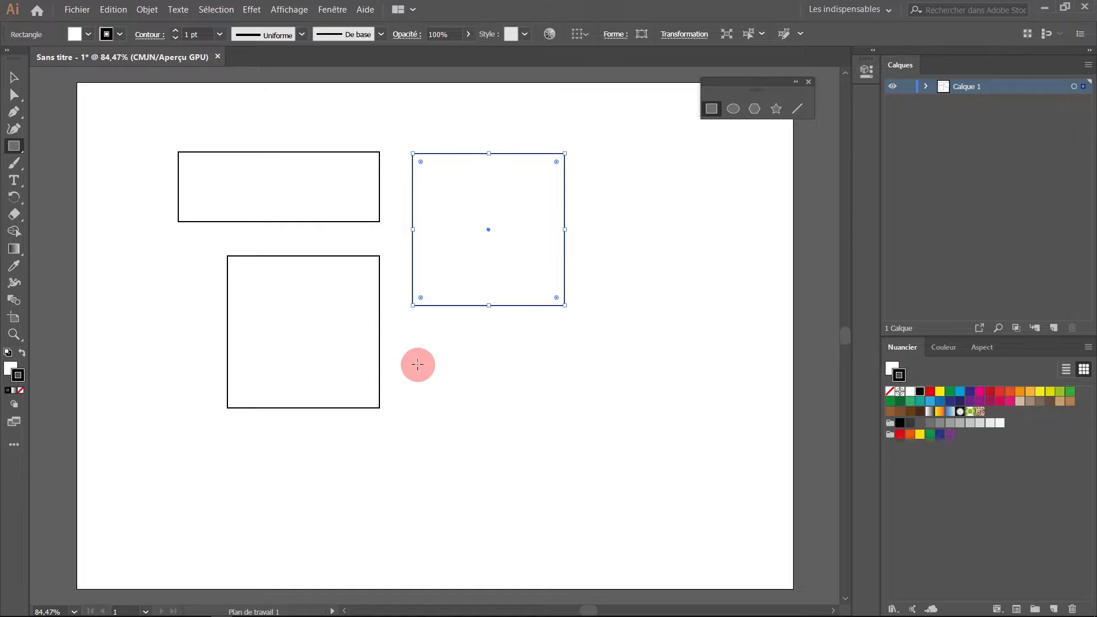
pyautogui.moveTo(420, 351); pyautogui.dragTo(564, 407)
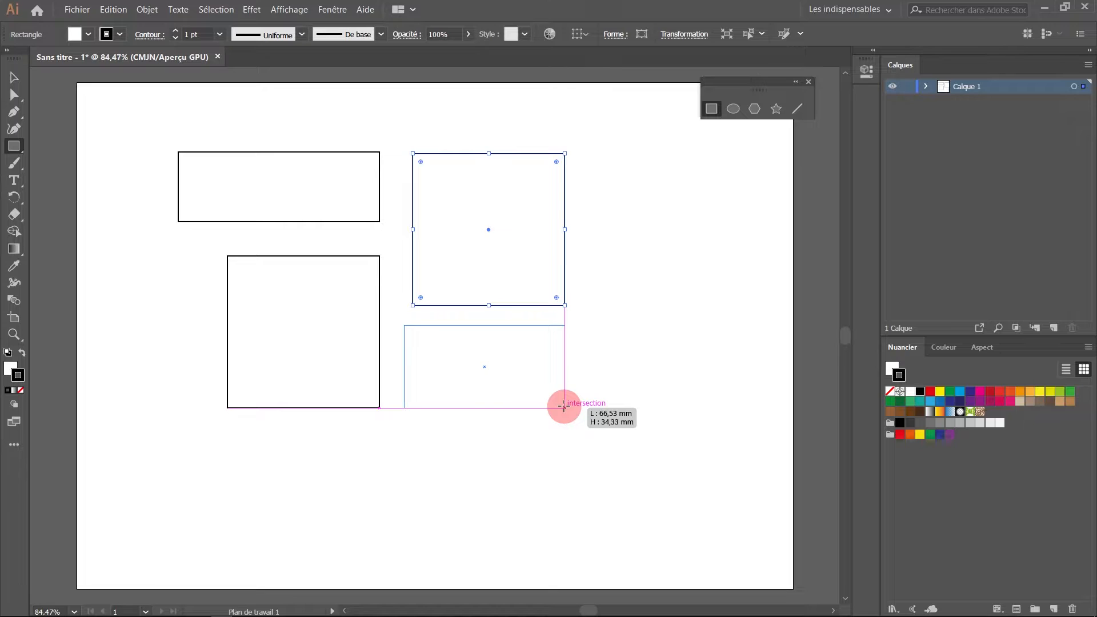
pyautogui.moveTo(563, 407); pyautogui.dragTo(565, 408)
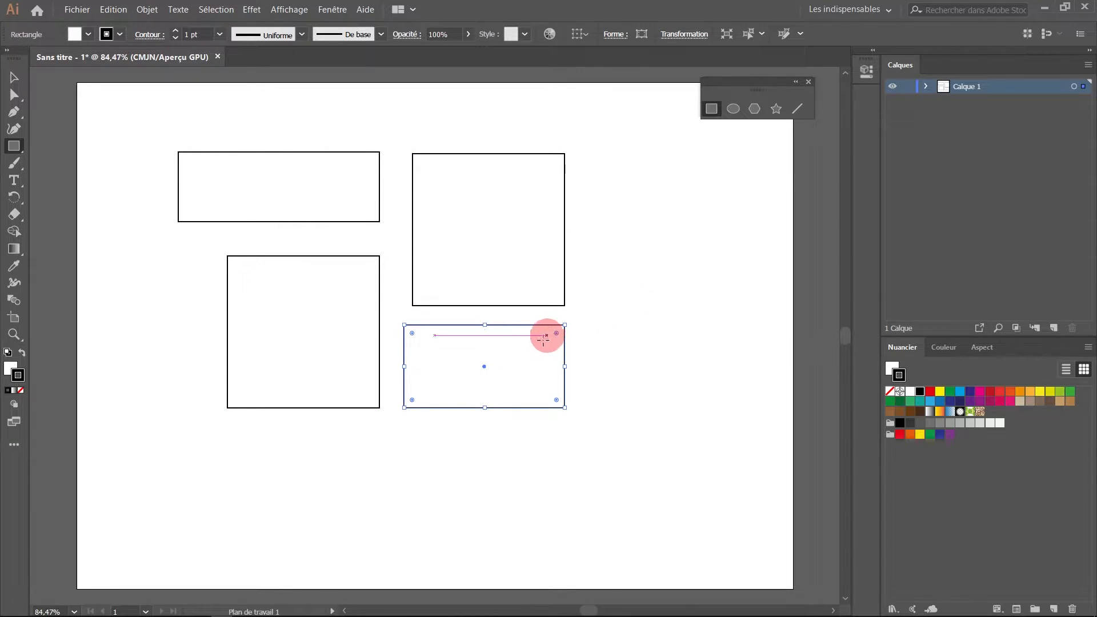
# - Create two rectangles 66.5306 mm wide and 34.3307 mm high near the artboard's lower edge by specifying exact dimensions
pyautogui.click(331, 466)
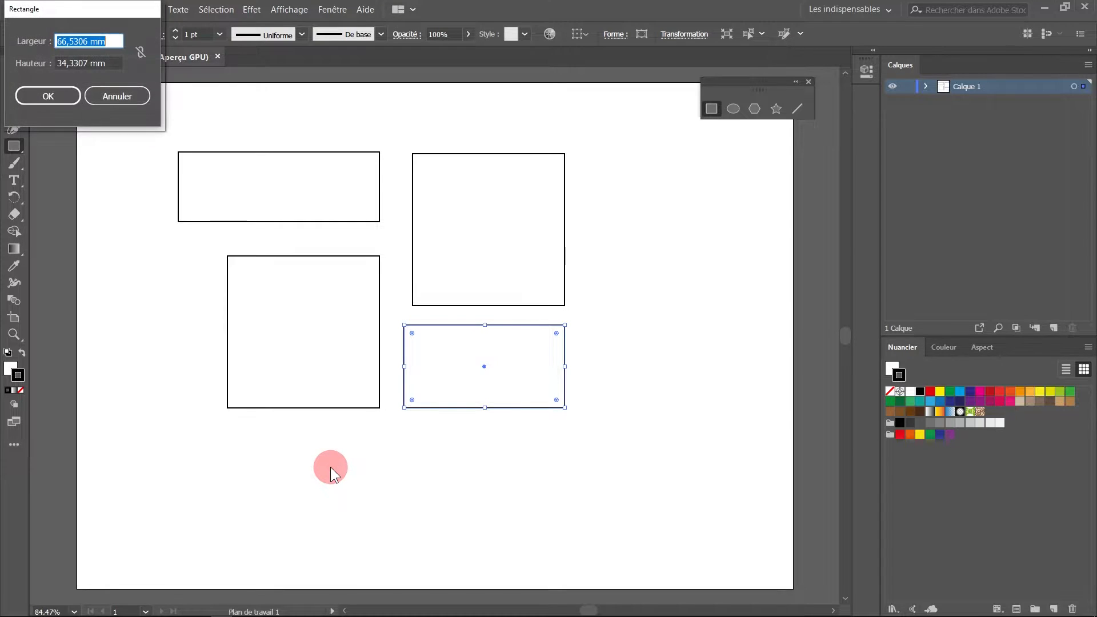
pyautogui.moveTo(390, 178); pyautogui.dragTo(416, 180)
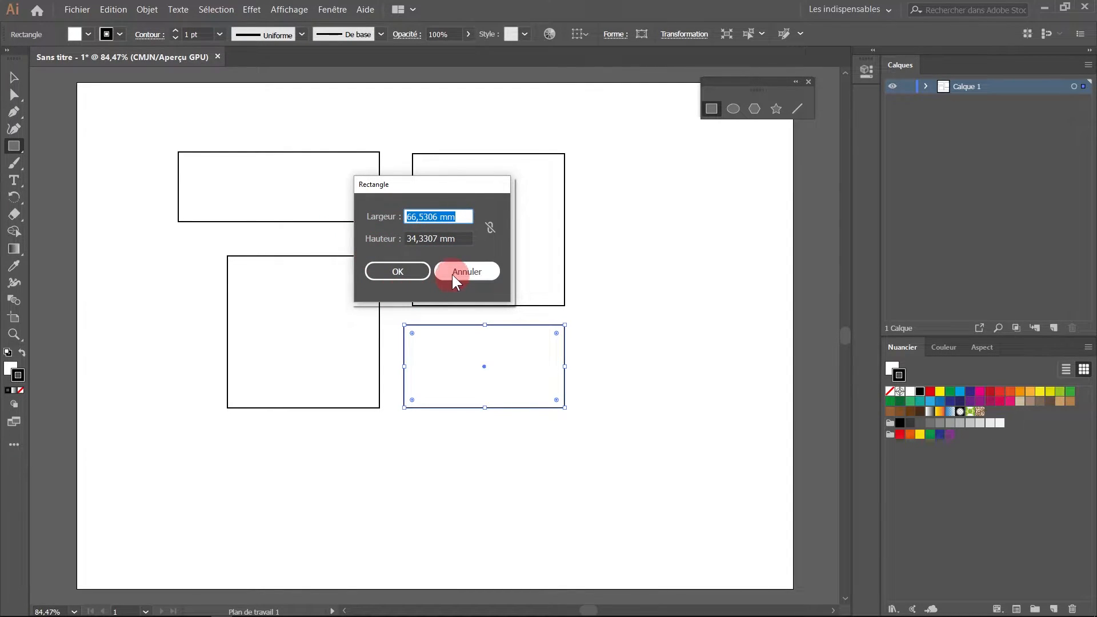
pyautogui.click(398, 271)
pyautogui.click(306, 324)
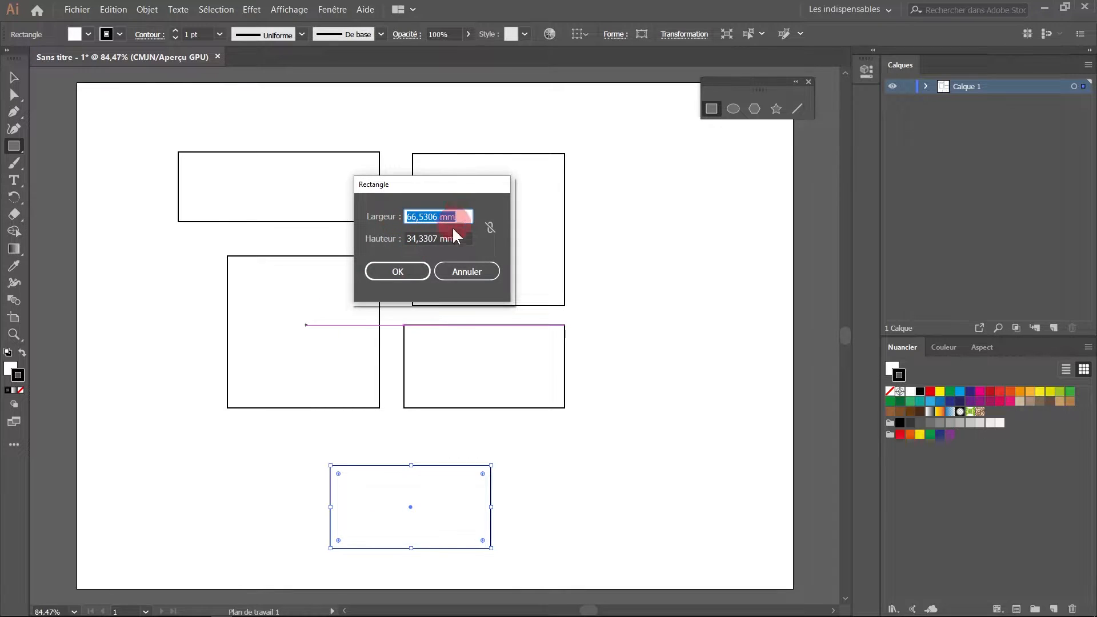
pyautogui.moveTo(454, 188); pyautogui.dragTo(372, 147)
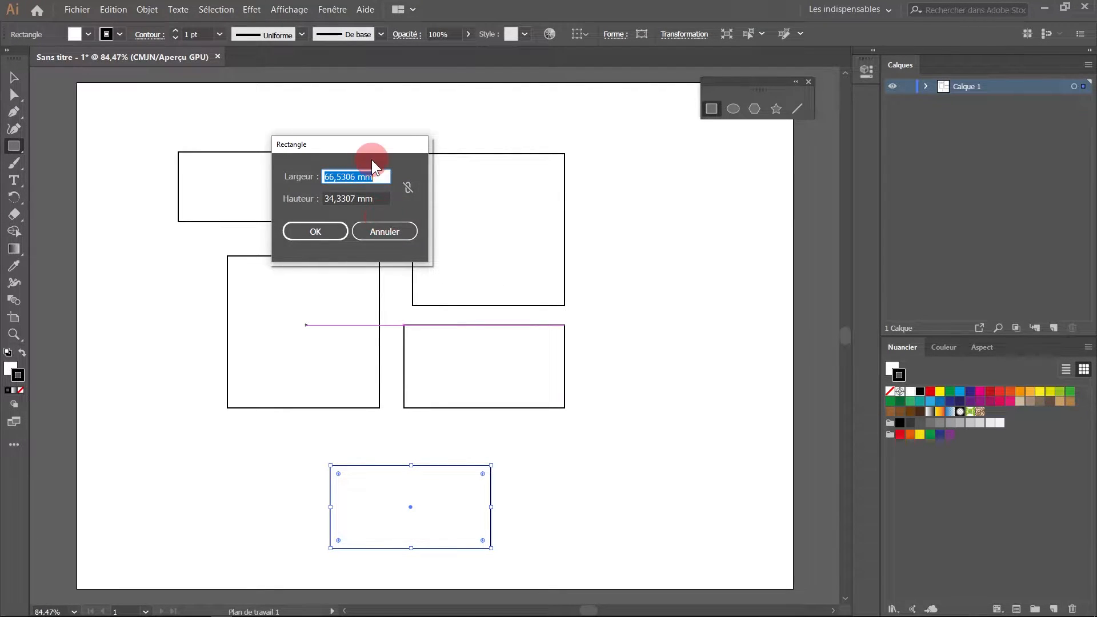
pyautogui.press('Return')
# - Select all the rectangles on the artboard and delete them
pyautogui.moveTo(118, 126); pyautogui.dragTo(247, 275)
pyautogui.hotkey('ctrl', 'z')
pyautogui.click(13, 78)
pyautogui.moveTo(127, 118); pyautogui.dragTo(594, 566)
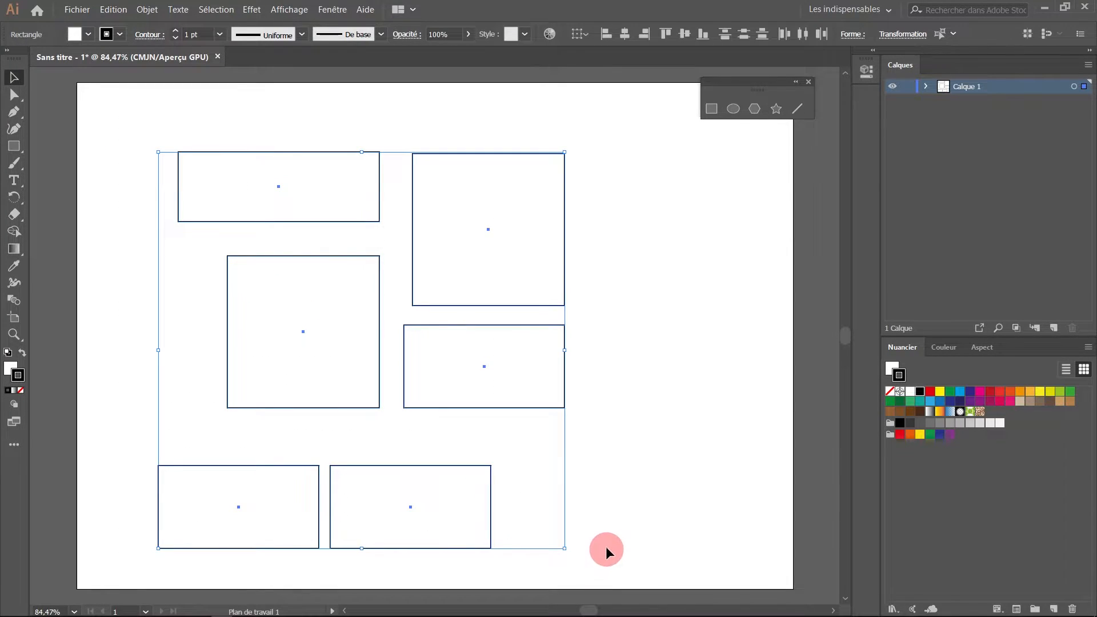
pyautogui.press('Delete')
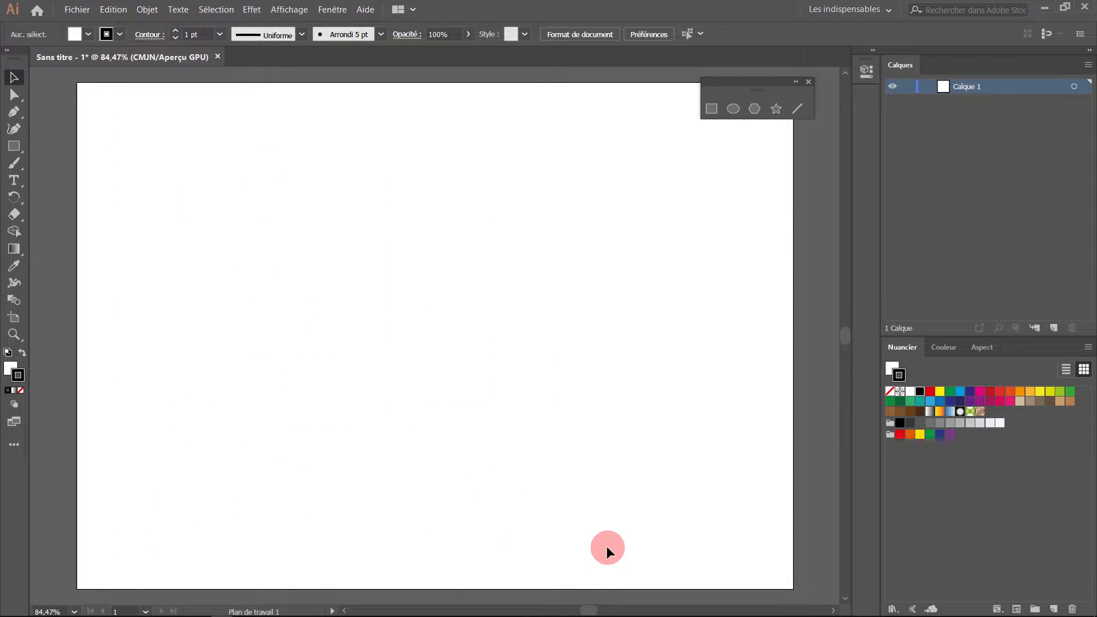
# - Draw an ellipse about 73.4 × 34.1 mm and, beside it, two circles, the lower one about 43.1 mm in diameter
pyautogui.click(733, 109)
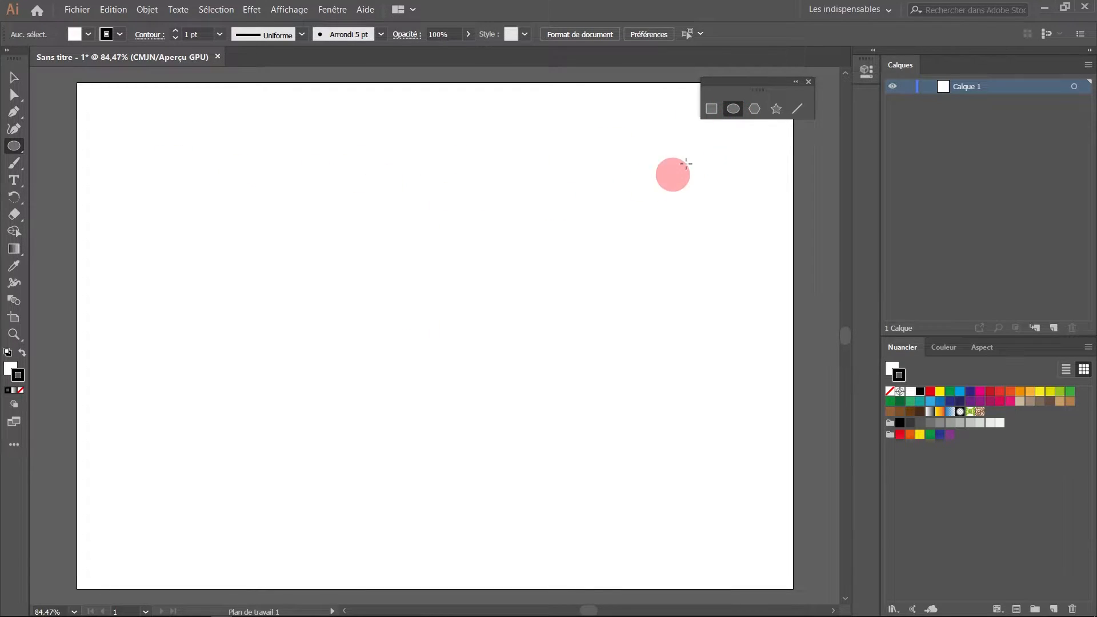
pyautogui.moveTo(189, 143); pyautogui.dragTo(369, 225)
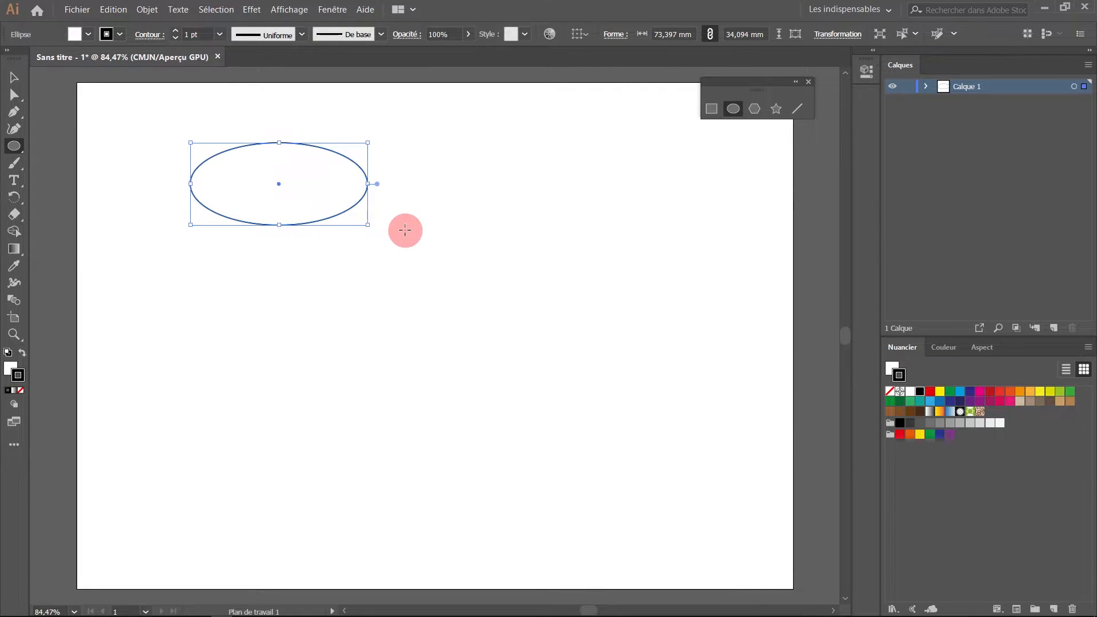
pyautogui.moveTo(421, 146); pyautogui.dragTo(506, 230)
pyautogui.moveTo(260, 295)
pyautogui.mouseDown()
pyautogui.moveTo(311, 355)
pyautogui.moveTo(303, 317)
pyautogui.moveTo(307, 343)
pyautogui.moveTo(298, 329)
pyautogui.moveTo(313, 348)
pyautogui.moveTo(301, 328)
pyautogui.moveTo(444, 358)
pyautogui.moveTo(575, 343)
pyautogui.moveTo(428, 340)
pyautogui.moveTo(519, 340)
pyautogui.moveTo(506, 346)
pyautogui.mouseUp()
# - Create a circle with an exact width and height of 43.091 mm and position it beneath the wide ellipse
pyautogui.click(132, 114)
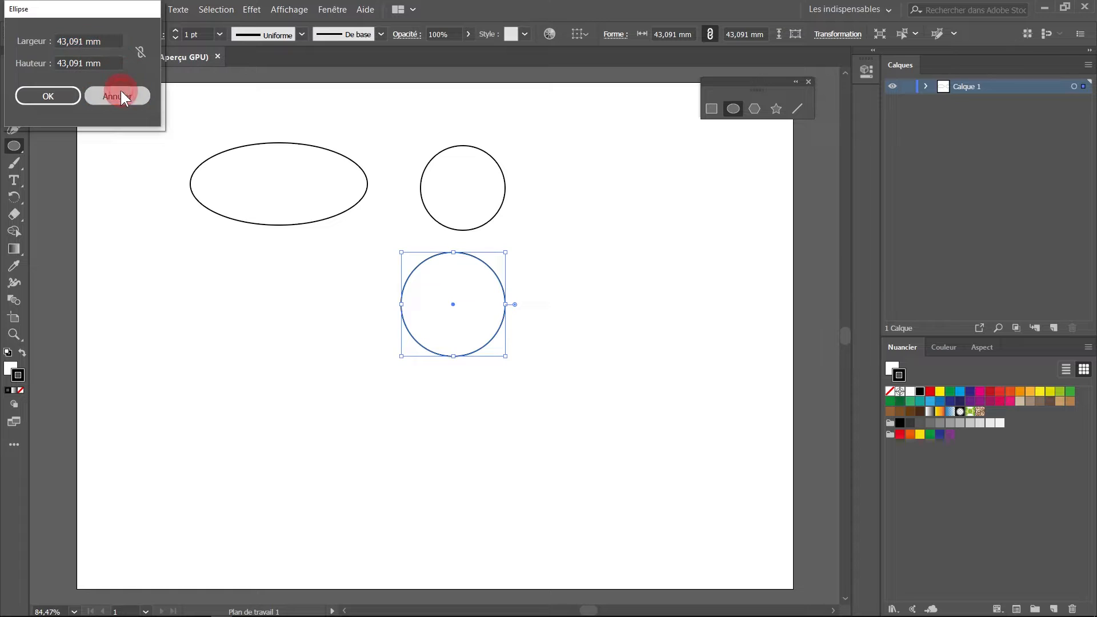
pyautogui.click(123, 97)
pyautogui.click(260, 274)
pyautogui.moveTo(80, 12); pyautogui.dragTo(297, 258)
pyautogui.click(299, 348)
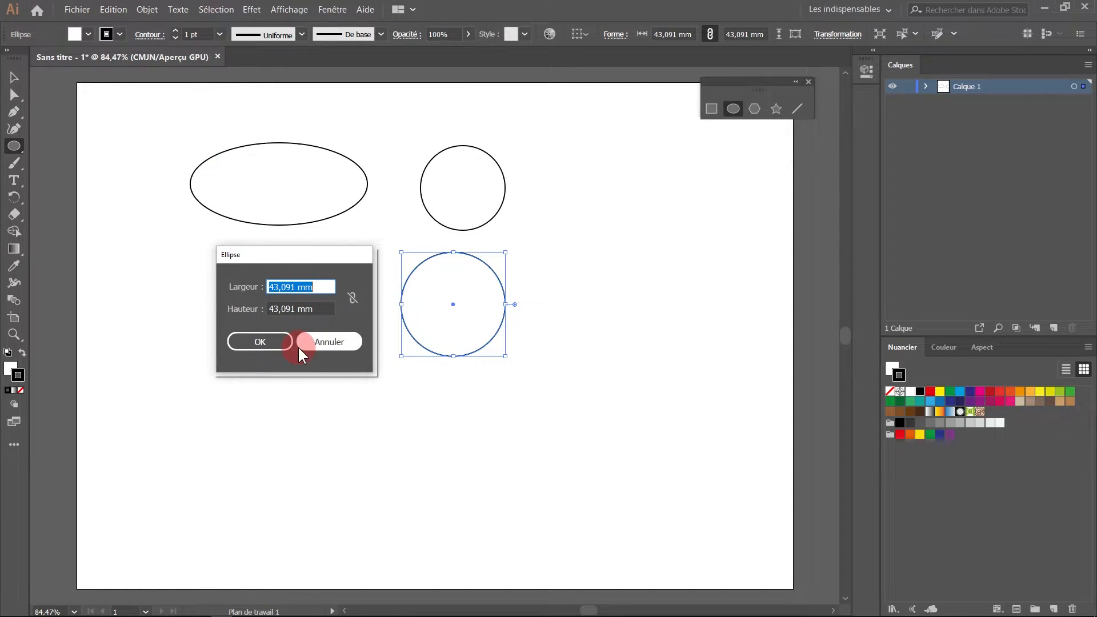
pyautogui.click(261, 343)
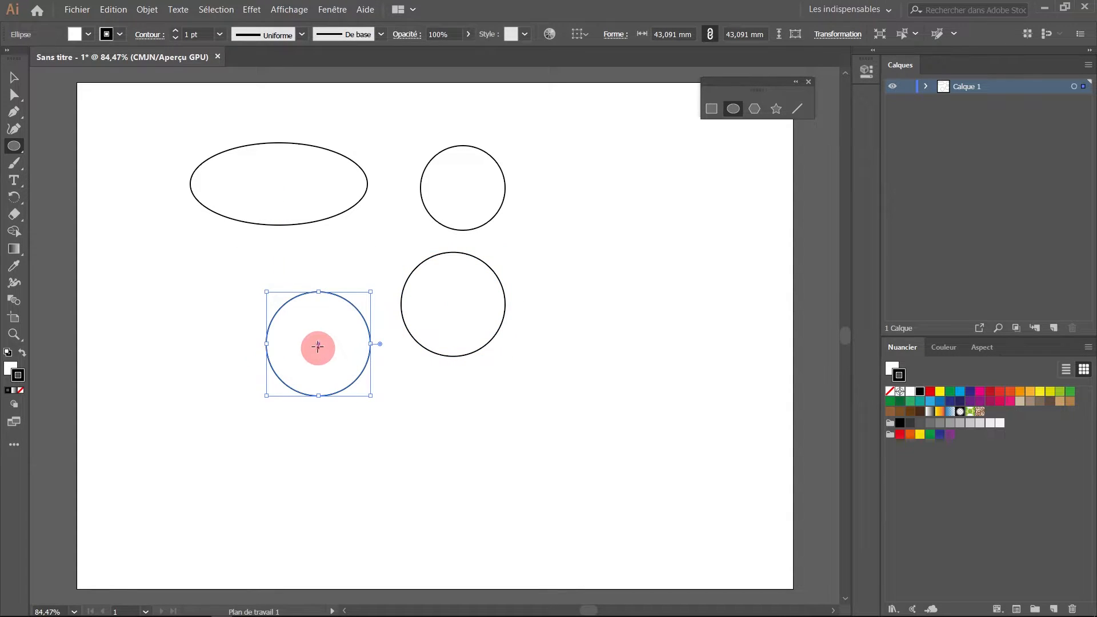
pyautogui.moveTo(318, 344); pyautogui.dragTo(214, 292)
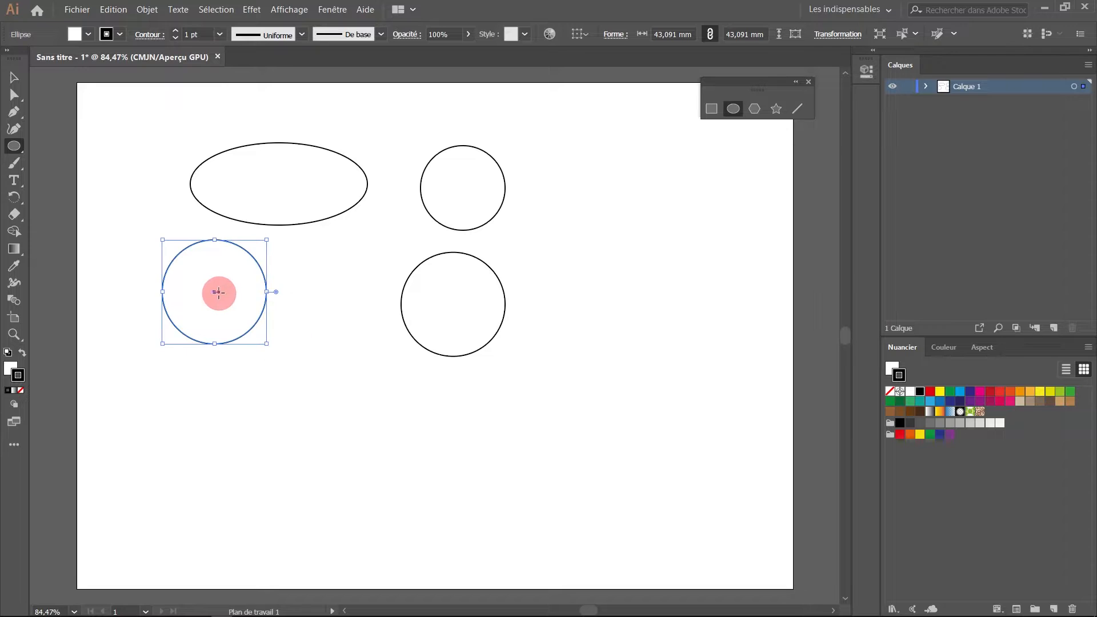
# - Draw an ellipse about 70.6 × 69 mm and try its pie-angle handle to cut out a wedge
pyautogui.moveTo(351, 181); pyautogui.dragTo(552, 378)
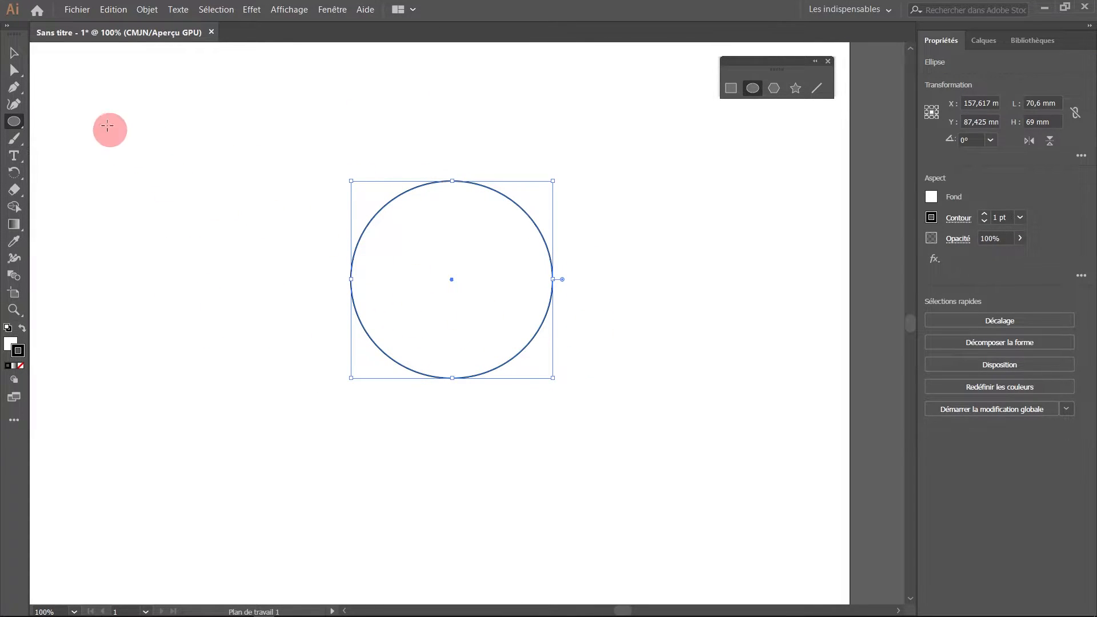
pyautogui.click(13, 54)
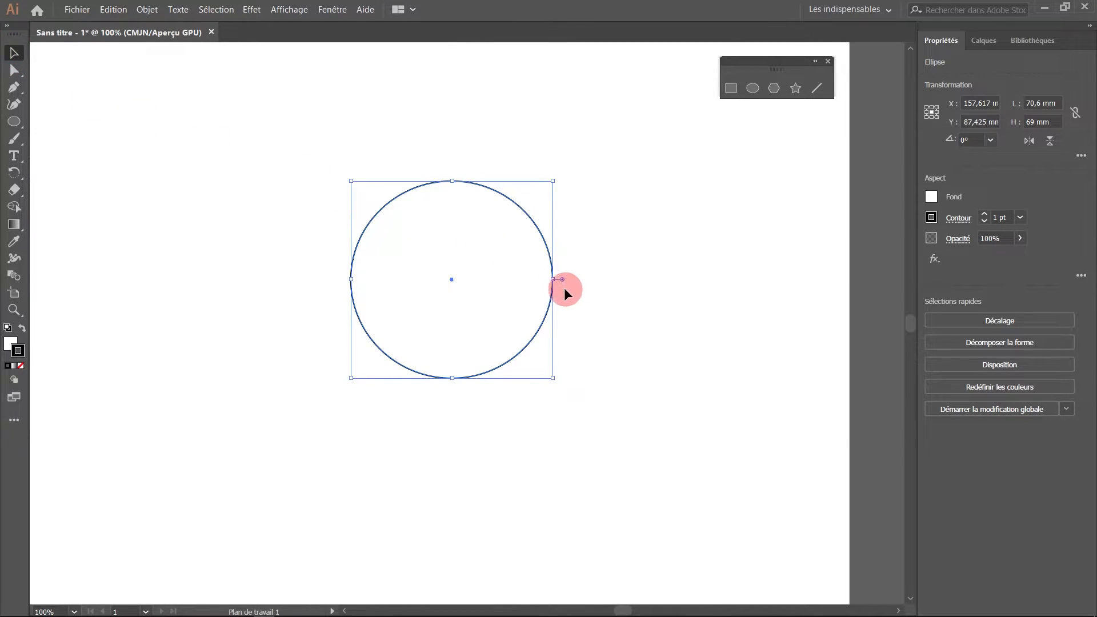
pyautogui.moveTo(563, 280)
pyautogui.mouseDown()
pyautogui.moveTo(549, 247)
pyautogui.moveTo(456, 186)
pyautogui.moveTo(420, 213)
pyautogui.moveTo(390, 200)
pyautogui.moveTo(454, 194)
pyautogui.moveTo(540, 228)
pyautogui.moveTo(565, 284)
pyautogui.mouseUp()
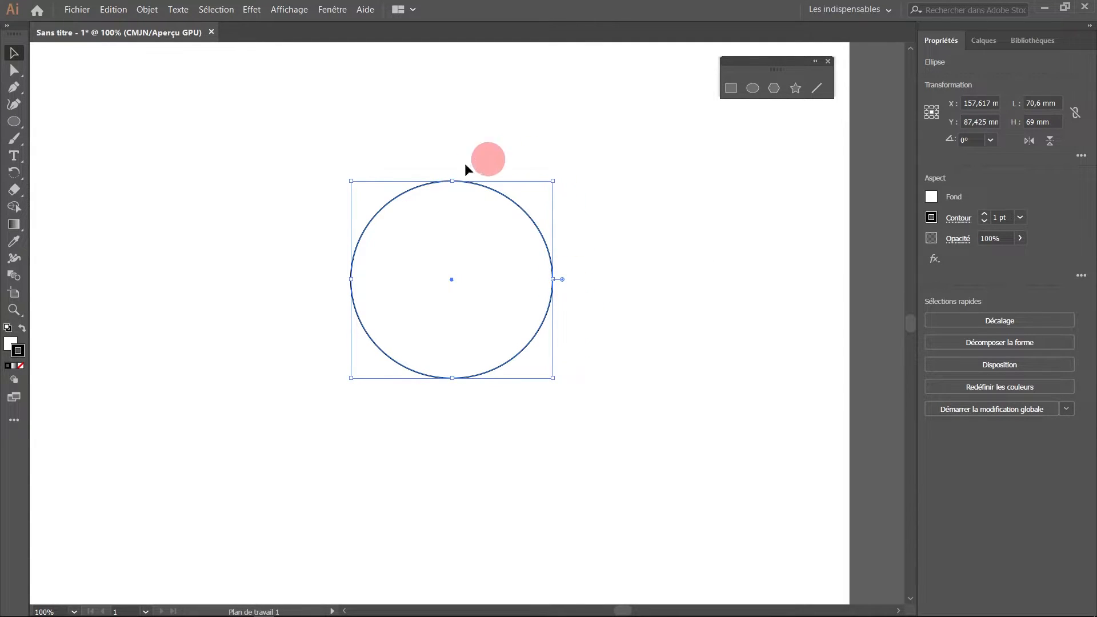
pyautogui.moveTo(562, 280)
pyautogui.mouseDown()
pyautogui.moveTo(519, 321)
pyautogui.moveTo(547, 311)
pyautogui.moveTo(561, 264)
pyautogui.mouseUp()
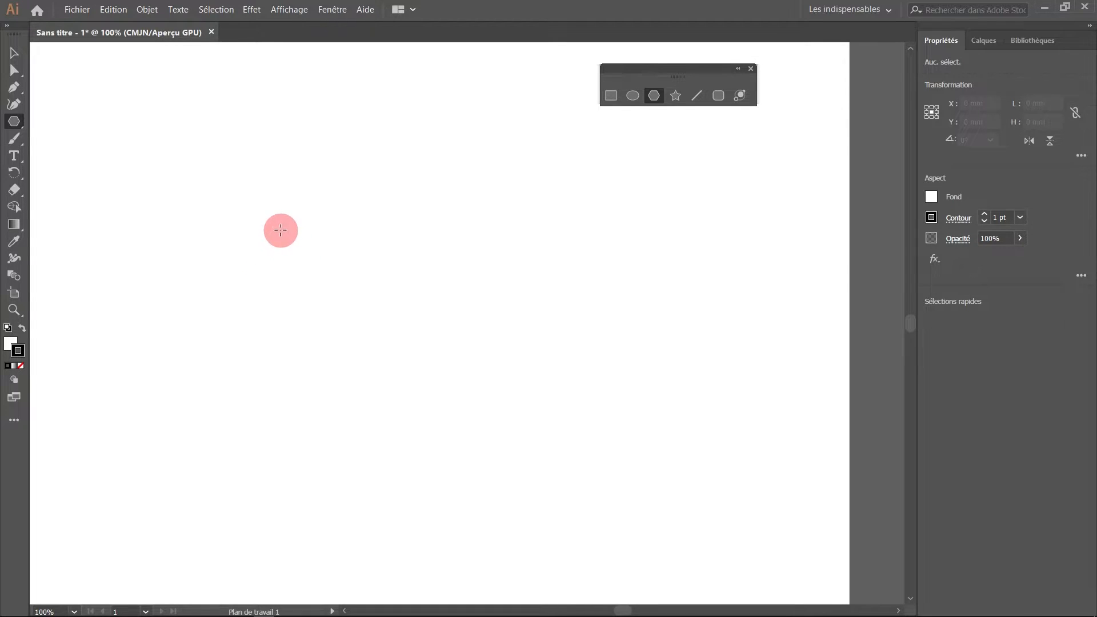
# - Draw a polygon about 70.8 × 81.5 mm, varying its number of sides while drawing and finishing with six
pyautogui.moveTo(283, 268)
pyautogui.mouseDown()
pyautogui.moveTo(372, 269)
pyautogui.moveTo(429, 221)
pyautogui.moveTo(397, 237)
pyautogui.moveTo(409, 365)
pyautogui.moveTo(419, 140)
pyautogui.moveTo(423, 351)
pyautogui.moveTo(429, 223)
pyautogui.moveTo(400, 225)
pyautogui.moveTo(430, 229)
pyautogui.moveTo(406, 145)
pyautogui.moveTo(424, 237)
pyautogui.moveTo(433, 207)
pyautogui.moveTo(434, 242)
pyautogui.moveTo(326, 249)
pyautogui.moveTo(395, 250)
pyautogui.moveTo(373, 255)
pyautogui.moveTo(389, 341)
pyautogui.moveTo(381, 363)
pyautogui.moveTo(410, 318)
pyautogui.mouseUp()
pyautogui.press('Up')
pyautogui.press('Up')
pyautogui.press('Up')
pyautogui.press('Up')
pyautogui.press('Down')
pyautogui.press('Down')
pyautogui.press('Down')
pyautogui.press('Down')
pyautogui.press('Down')
pyautogui.press('Down')
pyautogui.press('Up')
pyautogui.press('Up')
pyautogui.press('Up')
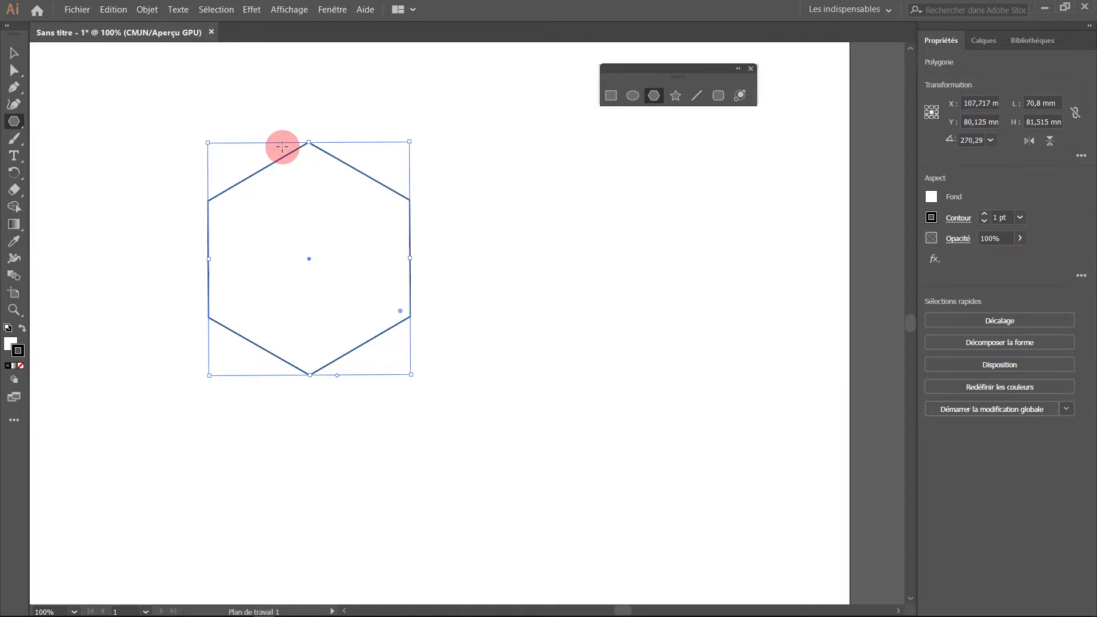
# - Select the hexagon and increase its number of sides to ten with its side-count handle
pyautogui.click(15, 53)
pyautogui.click(257, 218)
pyautogui.click(14, 56)
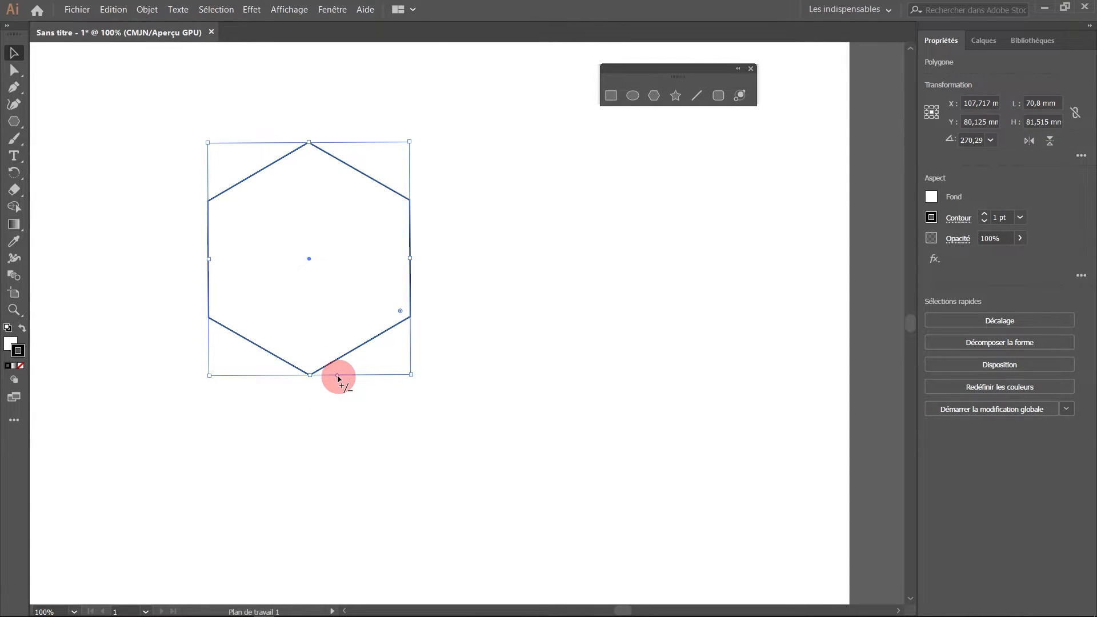
pyautogui.moveTo(338, 378); pyautogui.dragTo(362, 388)
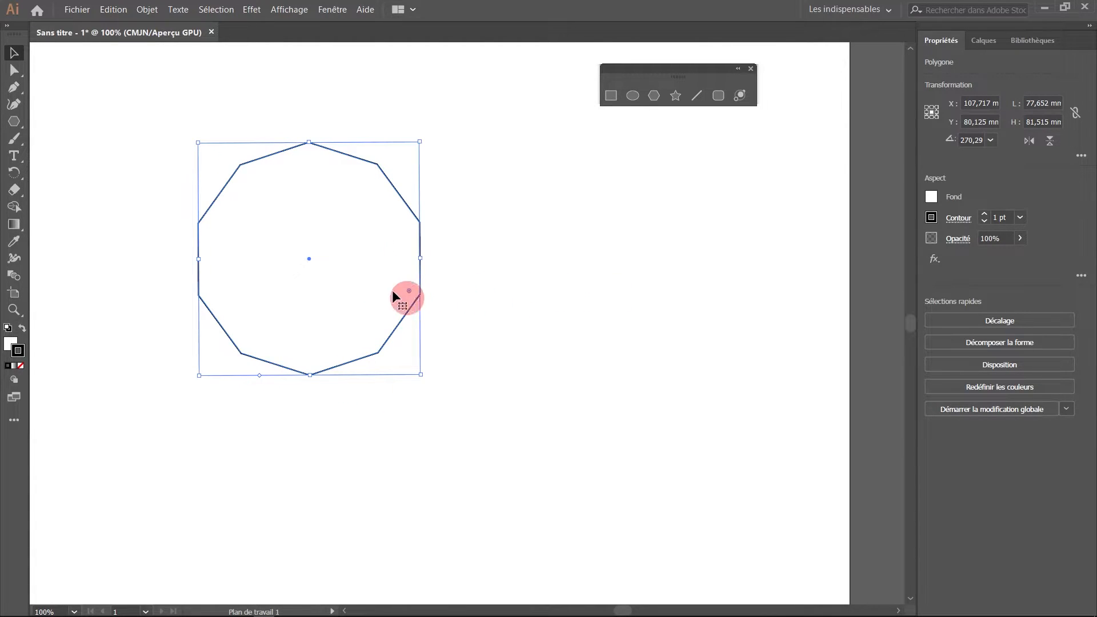
# - Start a polygon with exact dimensions beside the decagon, setting its radius to 50 and raising its number of sides
pyautogui.click(13, 121)
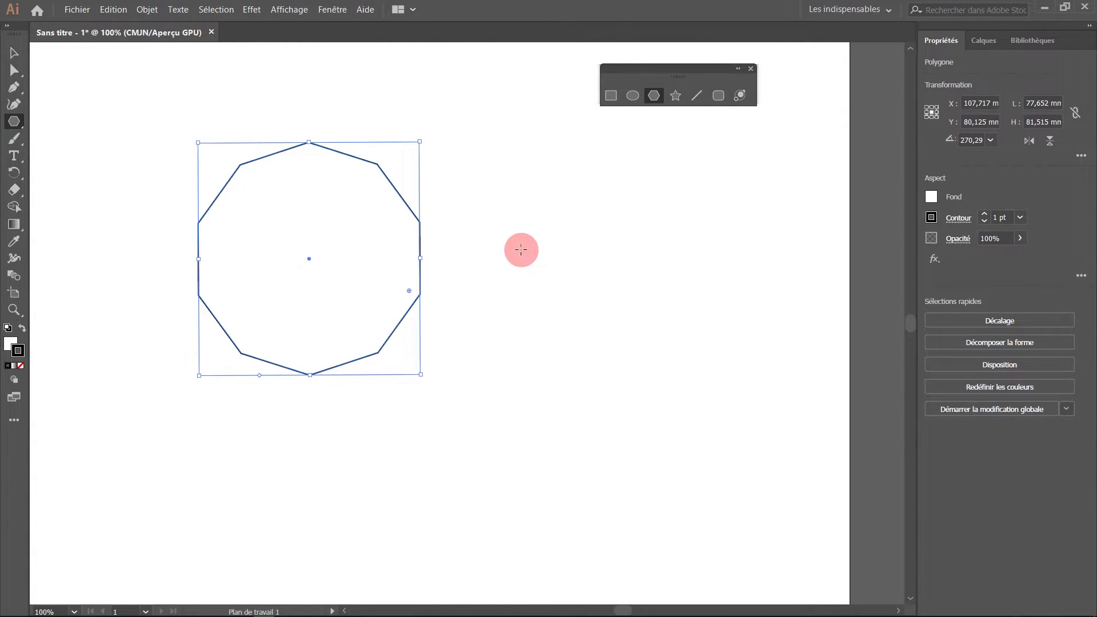
pyautogui.click(522, 249)
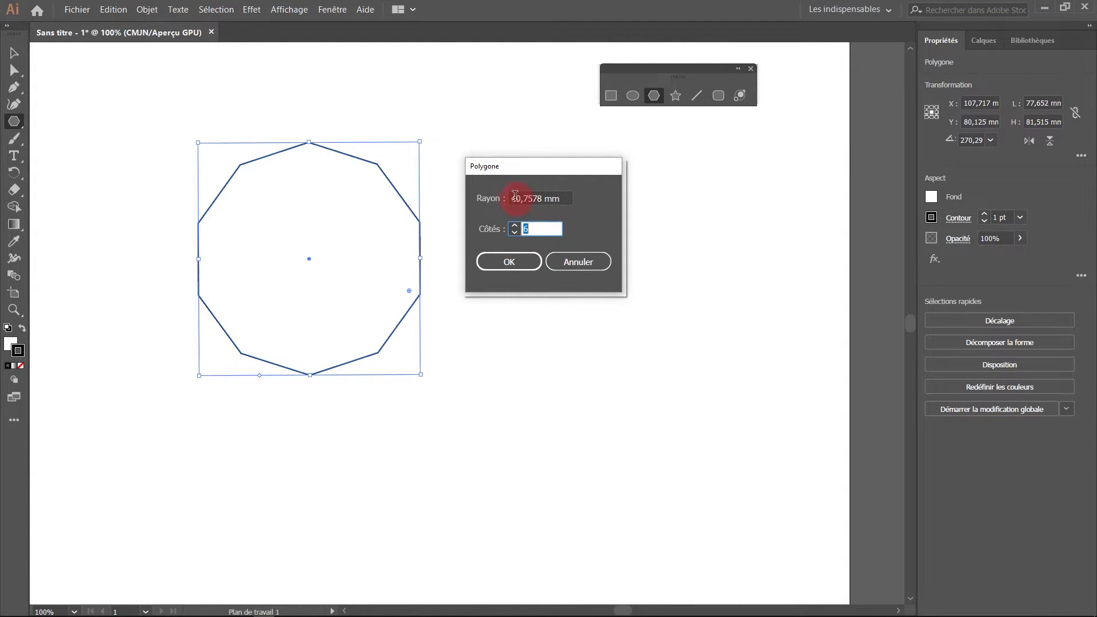
pyautogui.moveTo(565, 199); pyautogui.dragTo(470, 210)
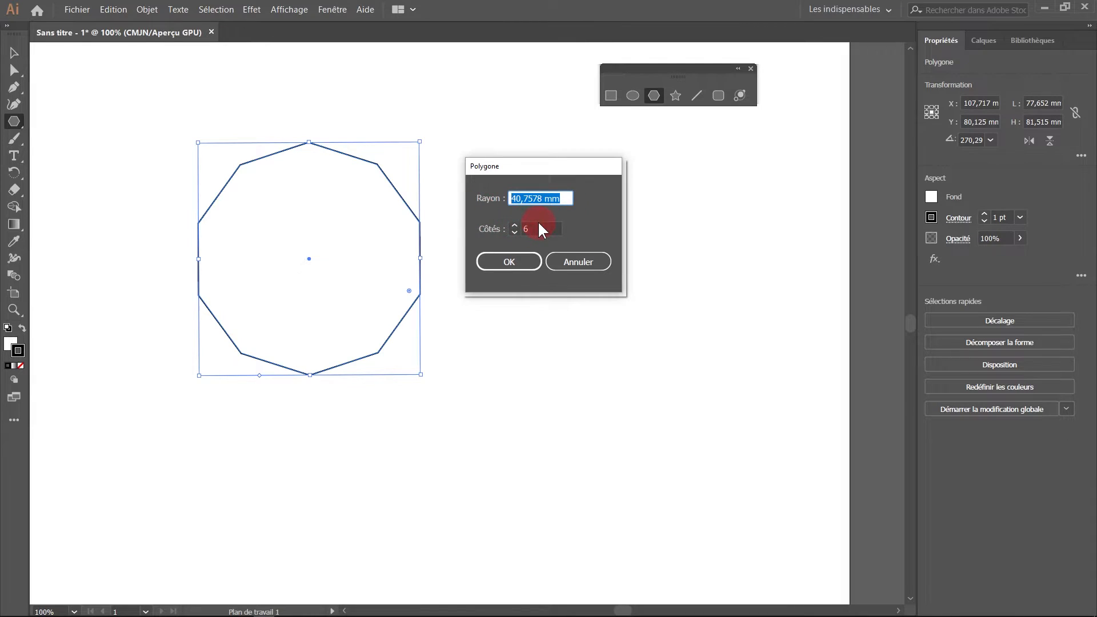
pyautogui.write('50')
pyautogui.click(514, 225)
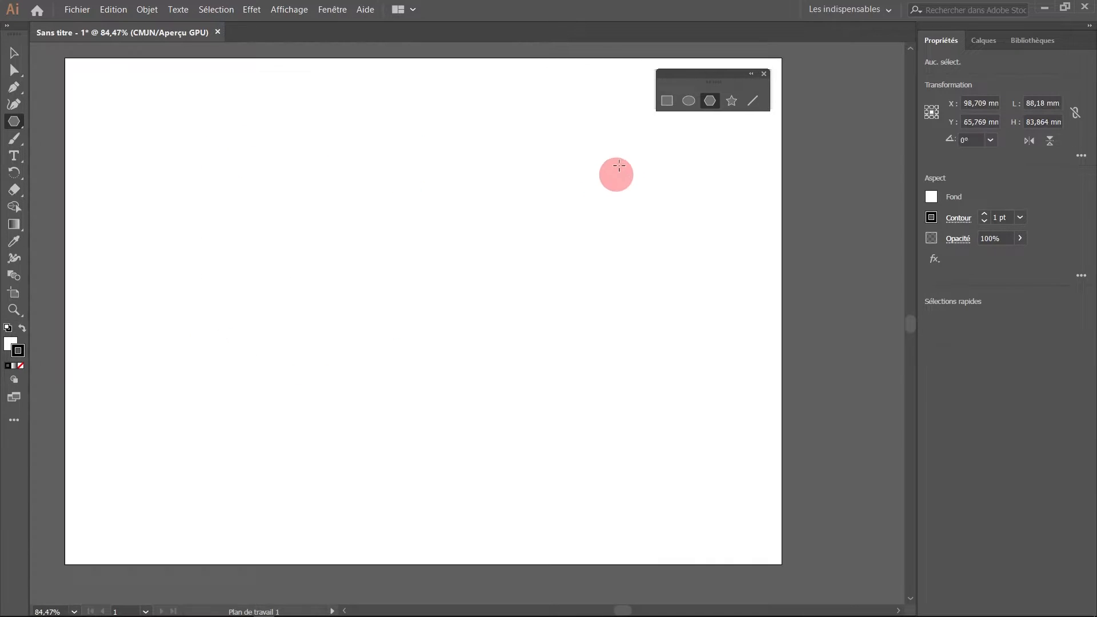
# - Draw a nine-pointed star about 99.4 × 97.9 mm freehand on the artboard and delete it
pyautogui.click(733, 103)
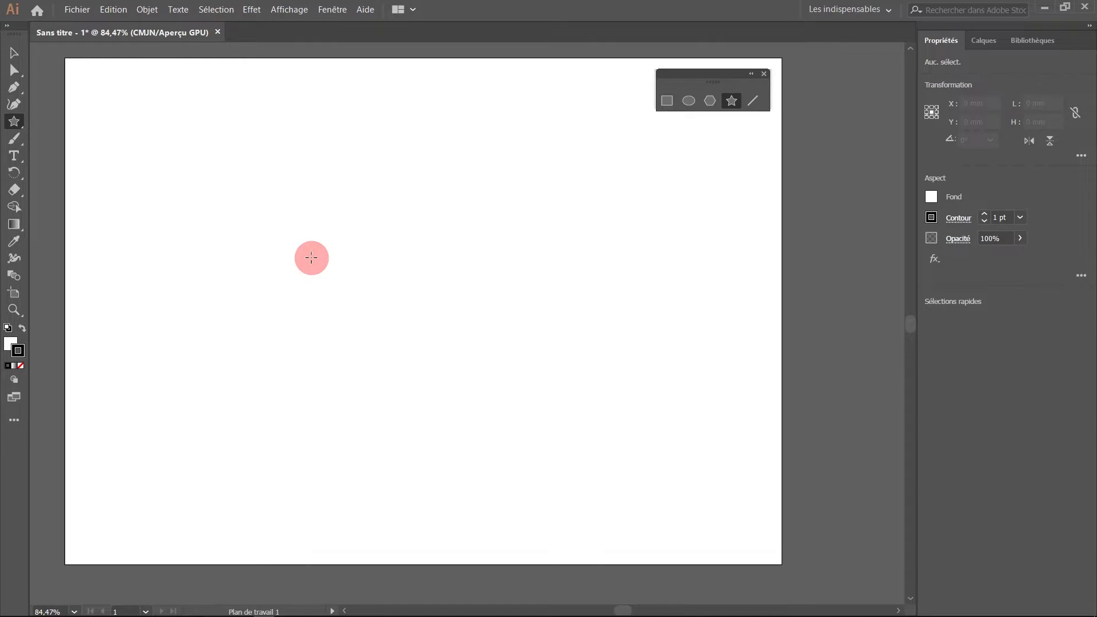
pyautogui.moveTo(291, 234); pyautogui.dragTo(379, 312)
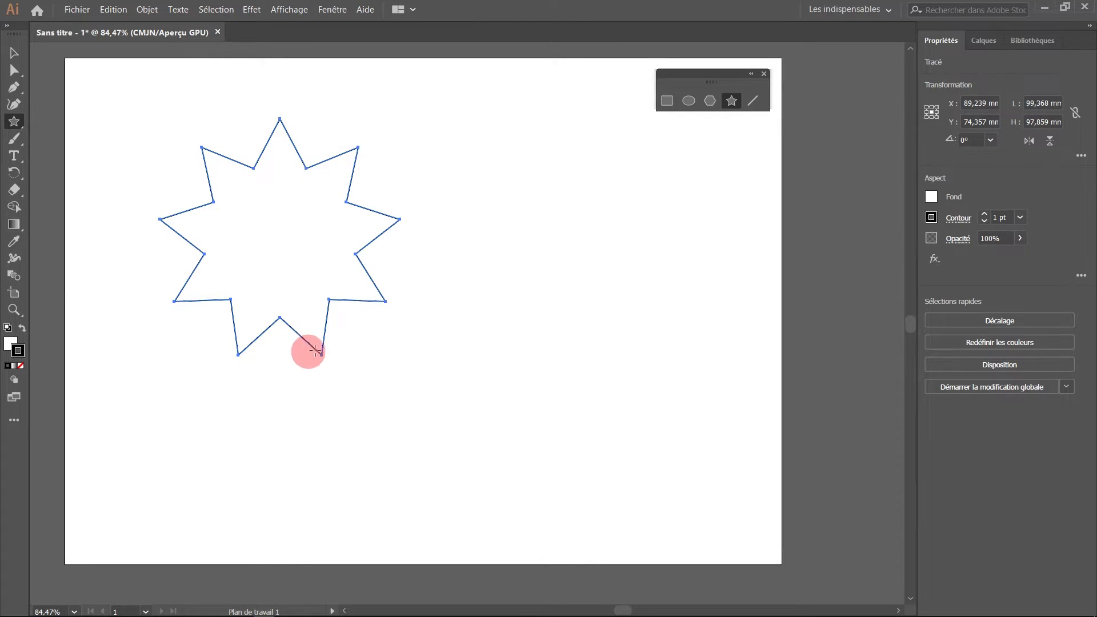
pyautogui.click(13, 53)
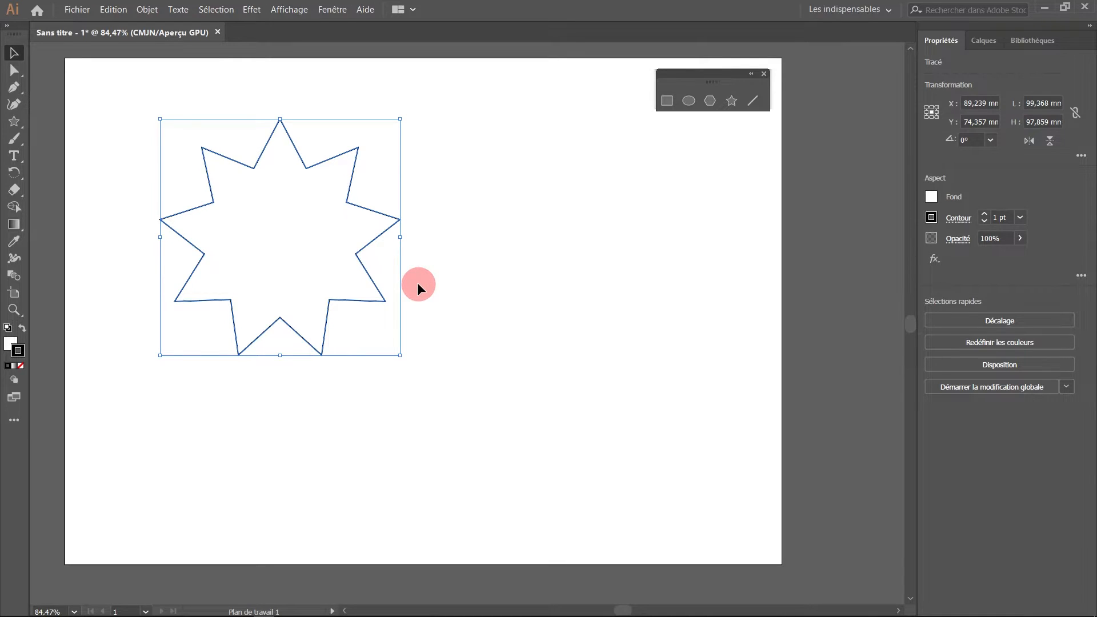
pyautogui.press('Delete')
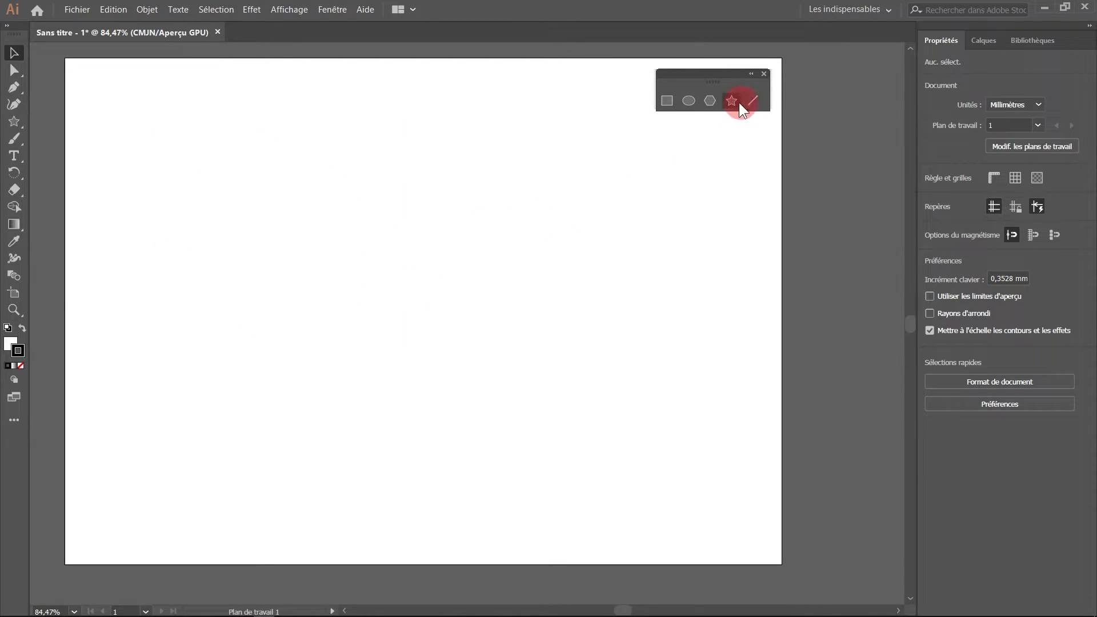
# - Create a ten-pointed star with exact dimensions, setting radius 1 to 10 mm and radius 2 to 50 mm
pyautogui.click(731, 101)
pyautogui.click(337, 233)
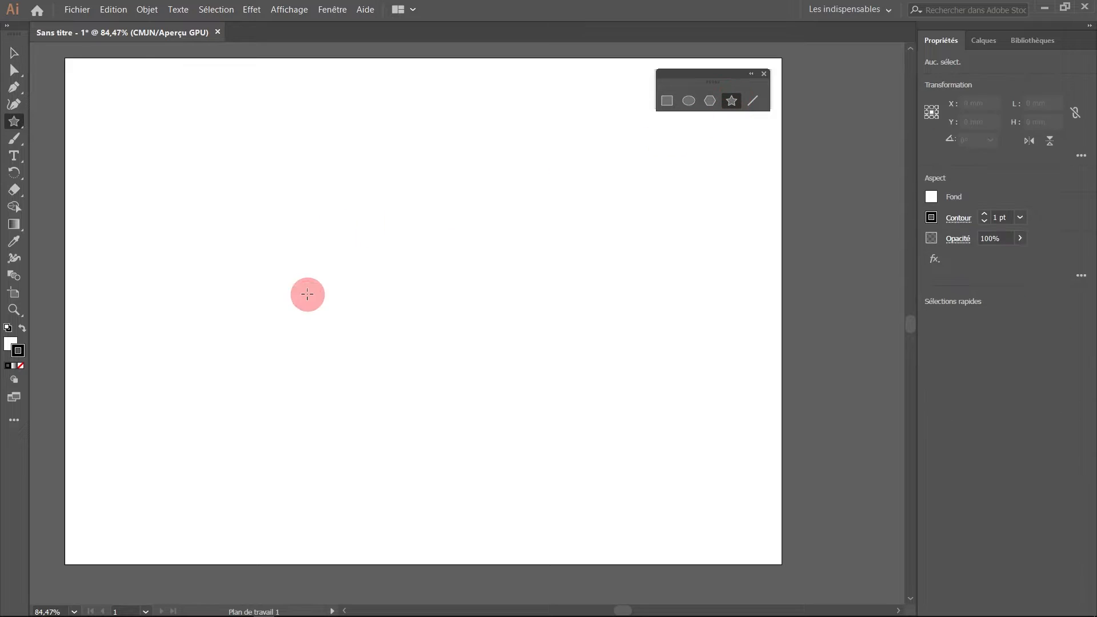
pyautogui.click(507, 245)
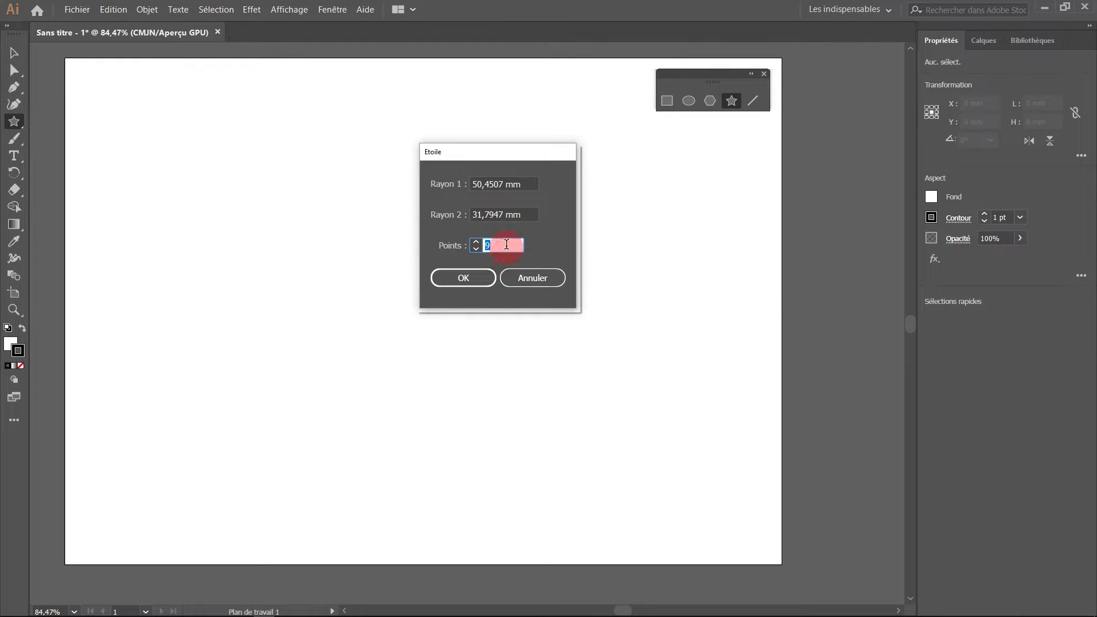
pyautogui.click(476, 249)
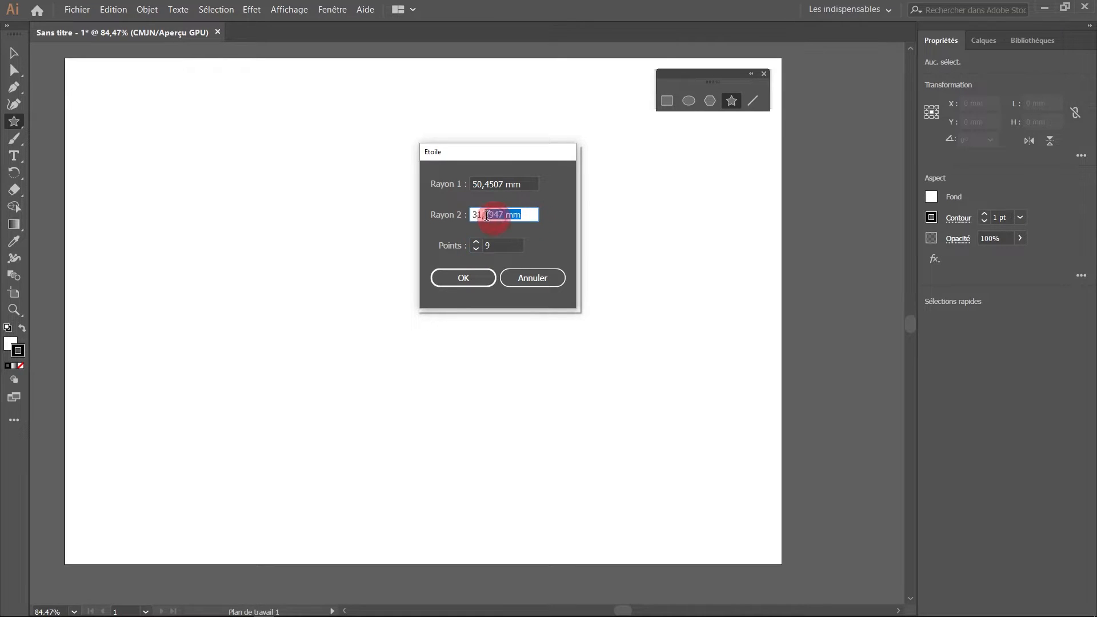
pyautogui.click(526, 185)
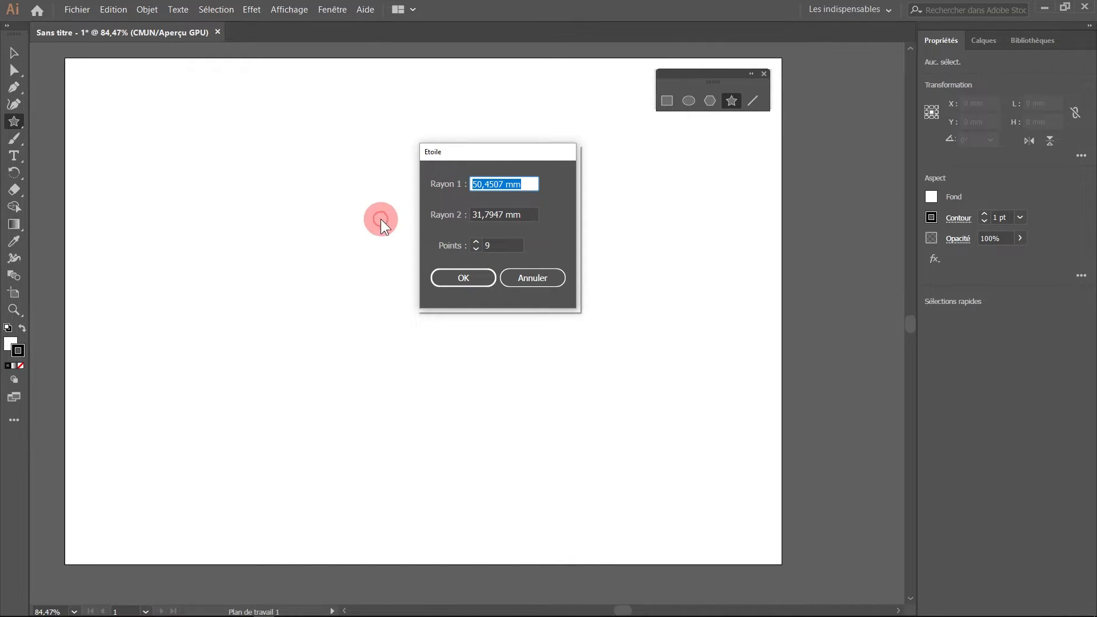
pyautogui.click(527, 211)
pyautogui.click(532, 184)
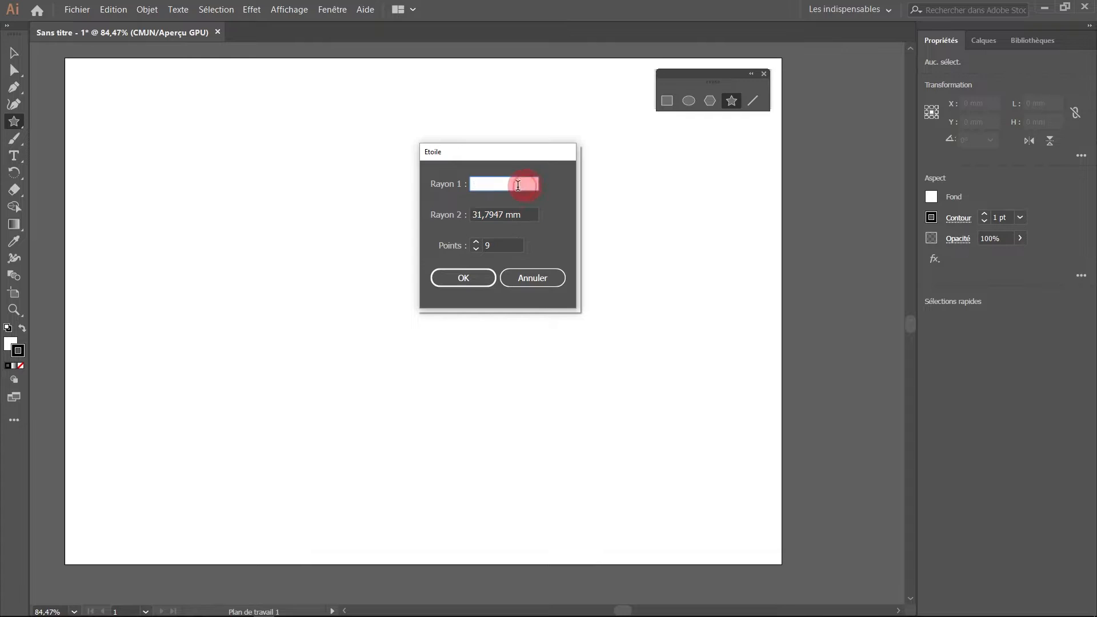
pyautogui.write('10')
pyautogui.click(532, 219)
pyautogui.write('50')
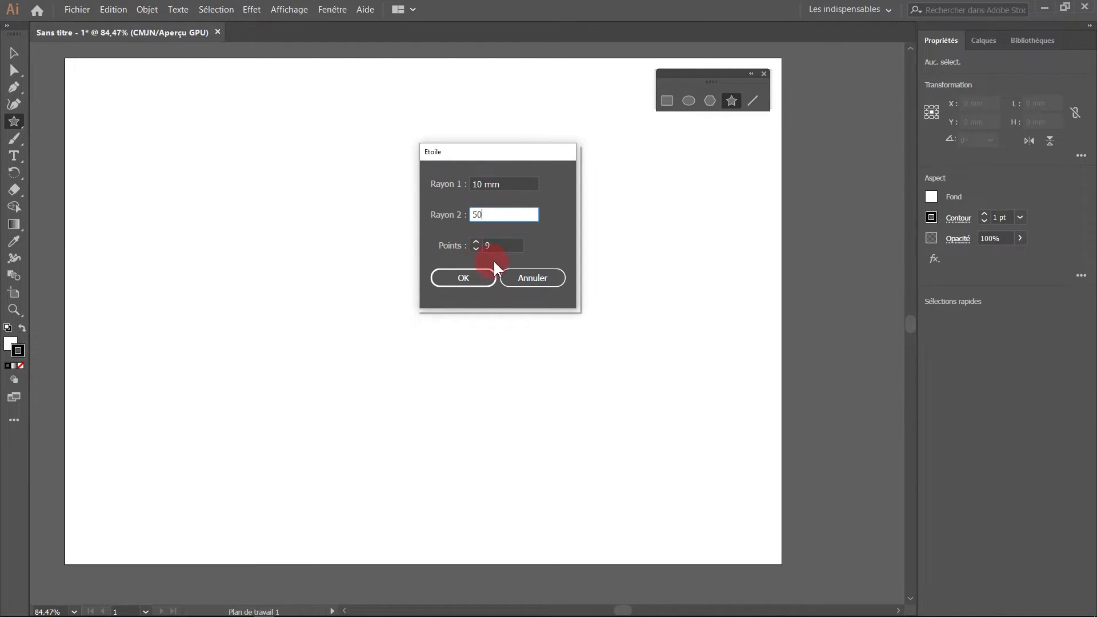
pyautogui.click(477, 242)
pyautogui.click(472, 279)
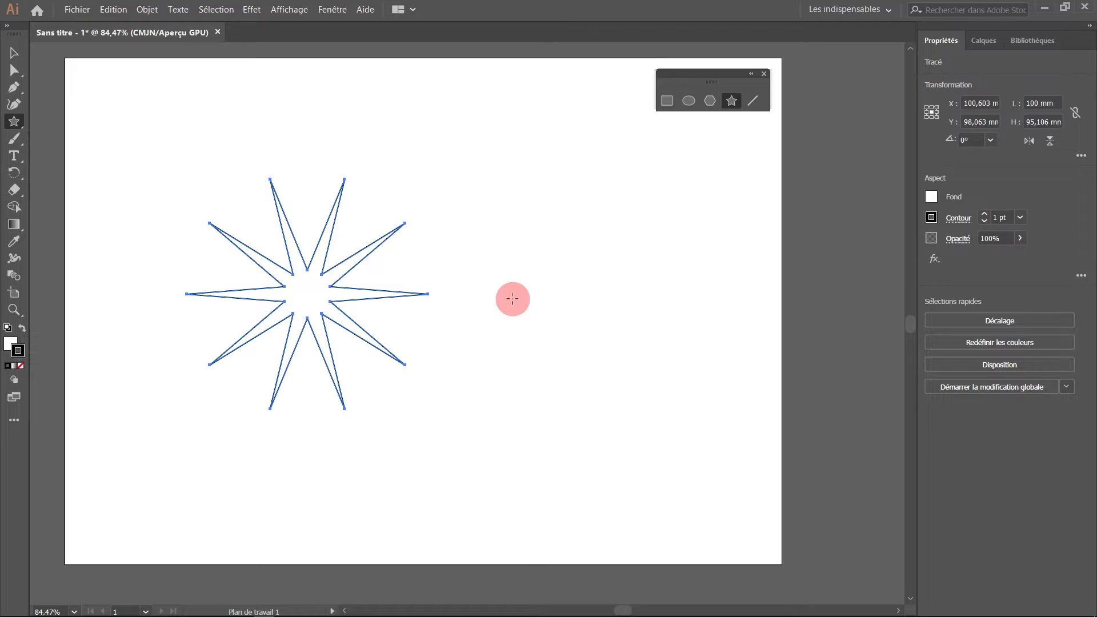
# - Draw a second star about 101.9 mm across beside the first, raising and lowering its number of points to reach twelve
pyautogui.moveTo(544, 279); pyautogui.dragTo(608, 360)
pyautogui.press('Up')
pyautogui.press('Up')
pyautogui.press('Down')
pyautogui.press('Down')
pyautogui.press('Down')
pyautogui.press('Down')
pyautogui.press('Up')
pyautogui.press('Up')
pyautogui.press('Up')
pyautogui.press('Up')
pyautogui.press('Up')
pyautogui.press('Up')
pyautogui.press('Up')
pyautogui.press('Down')
pyautogui.press('Down')
pyautogui.press('Down')
pyautogui.press('Down')
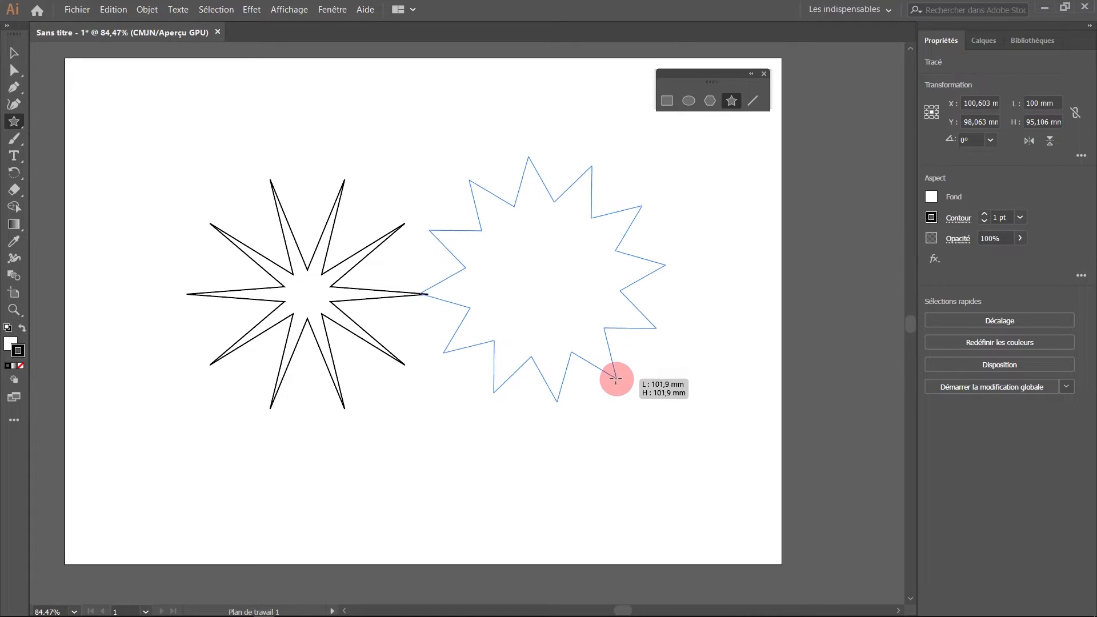
pyautogui.moveTo(608, 354)
pyautogui.mouseDown()
pyautogui.moveTo(671, 397)
pyautogui.moveTo(588, 354)
pyautogui.moveTo(709, 432)
pyautogui.moveTo(522, 277)
pyautogui.moveTo(513, 282)
pyautogui.moveTo(537, 278)
pyautogui.moveTo(373, 292)
pyautogui.moveTo(635, 288)
pyautogui.moveTo(574, 314)
pyautogui.moveTo(632, 283)
pyautogui.mouseUp()
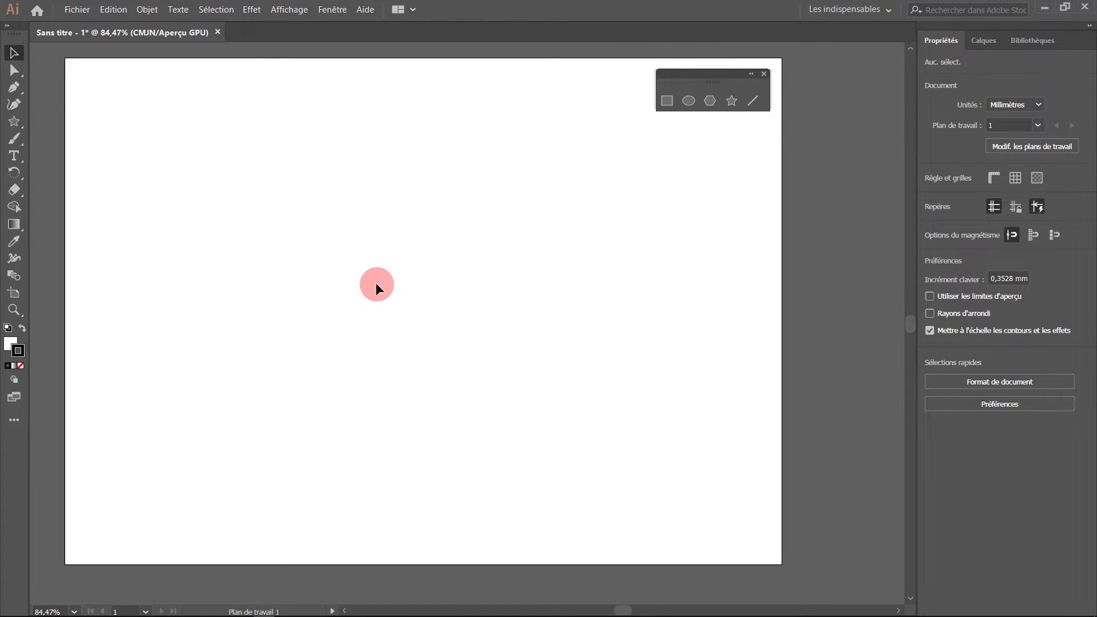
# - Add the Rounded Rectangle (Rectangle arrondi) and Flare (Halo) tools from the full tool list to the shape tools group
pyautogui.moveTo(718, 89); pyautogui.dragTo(702, 95)
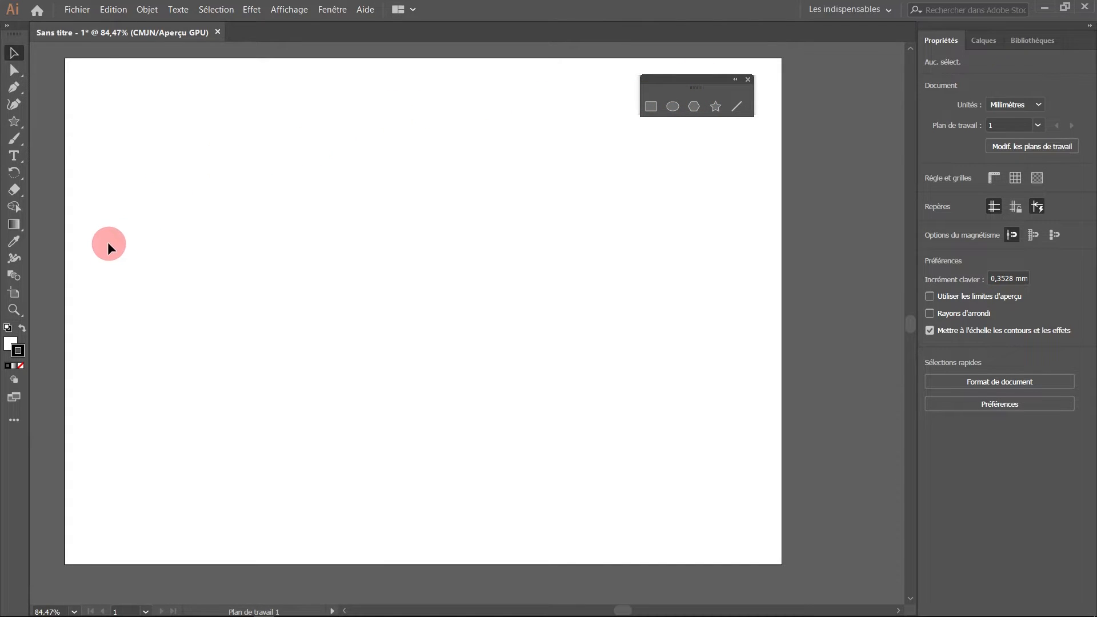
pyautogui.click(15, 421)
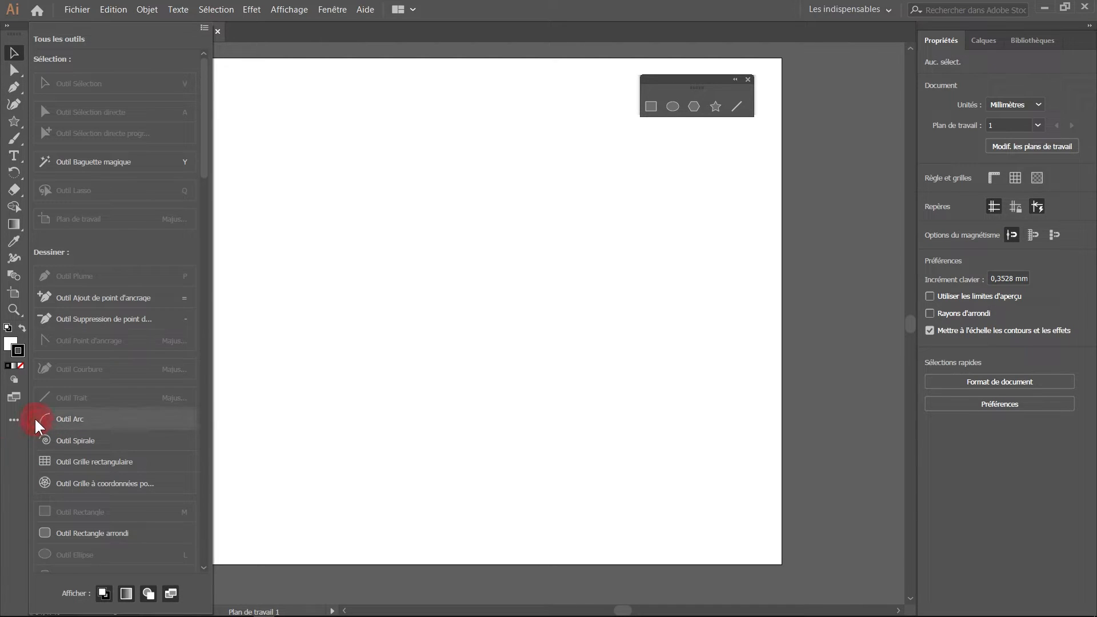
pyautogui.click(16, 425)
pyautogui.click(15, 425)
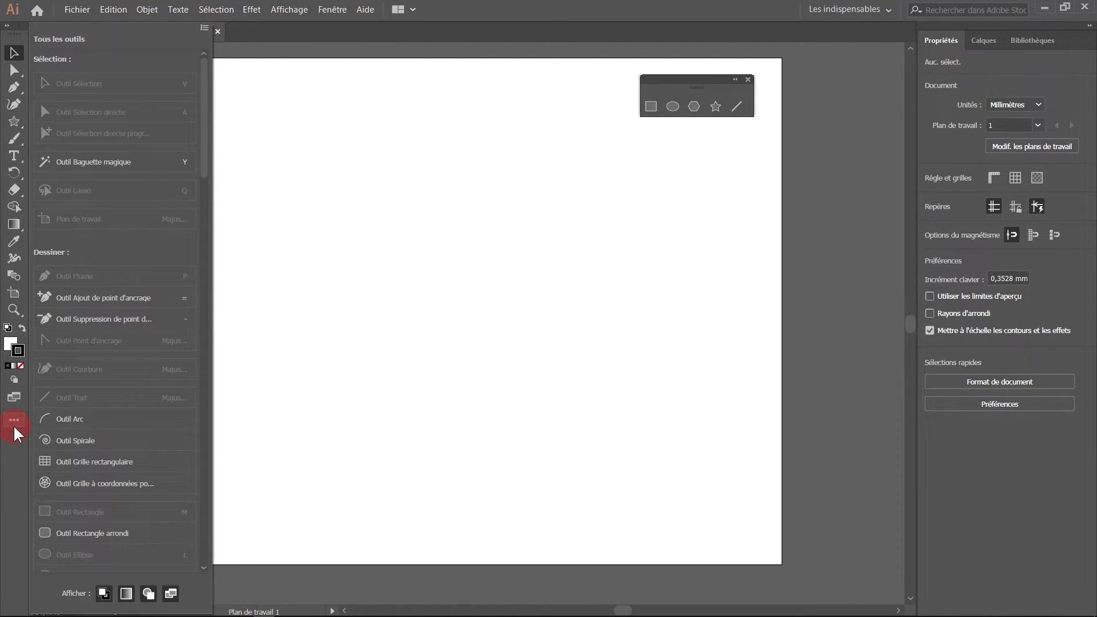
pyautogui.scroll(-5, 61, 345)
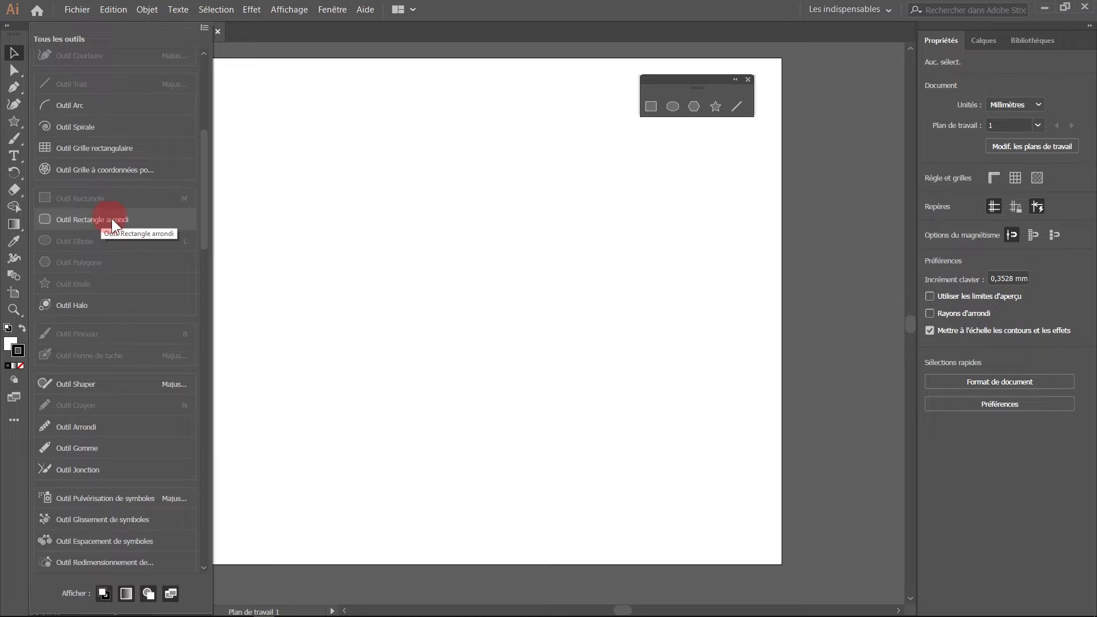
pyautogui.moveTo(103, 220)
pyautogui.mouseDown()
pyautogui.moveTo(25, 216)
pyautogui.moveTo(29, 167)
pyautogui.moveTo(14, 132)
pyautogui.mouseUp()
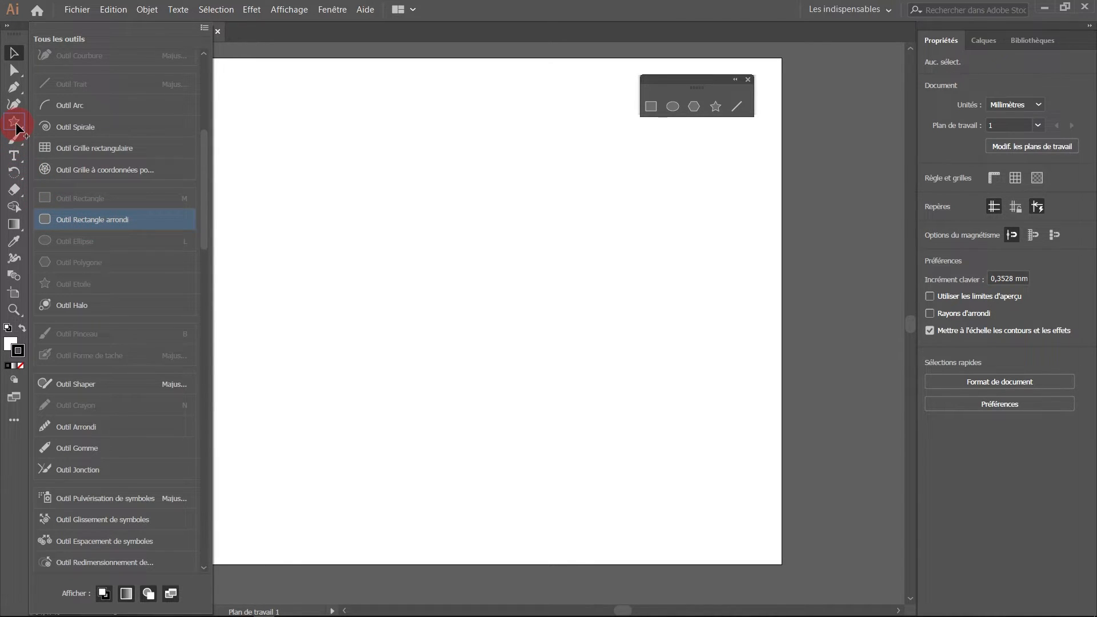
pyautogui.moveTo(16, 125); pyautogui.dragTo(13, 123)
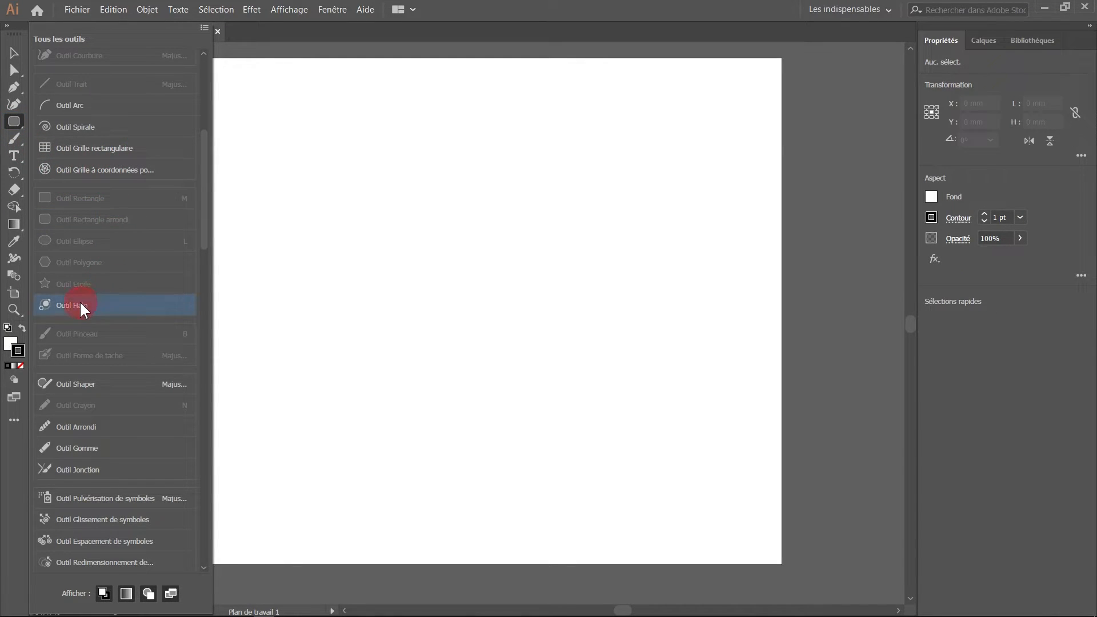
pyautogui.moveTo(38, 136); pyautogui.dragTo(19, 129)
# - Detach the extended shape tools group as a floating palette over the artboard
pyautogui.moveTo(16, 121); pyautogui.dragTo(174, 165)
pyautogui.moveTo(101, 130); pyautogui.dragTo(681, 71)
pyautogui.click(633, 96)
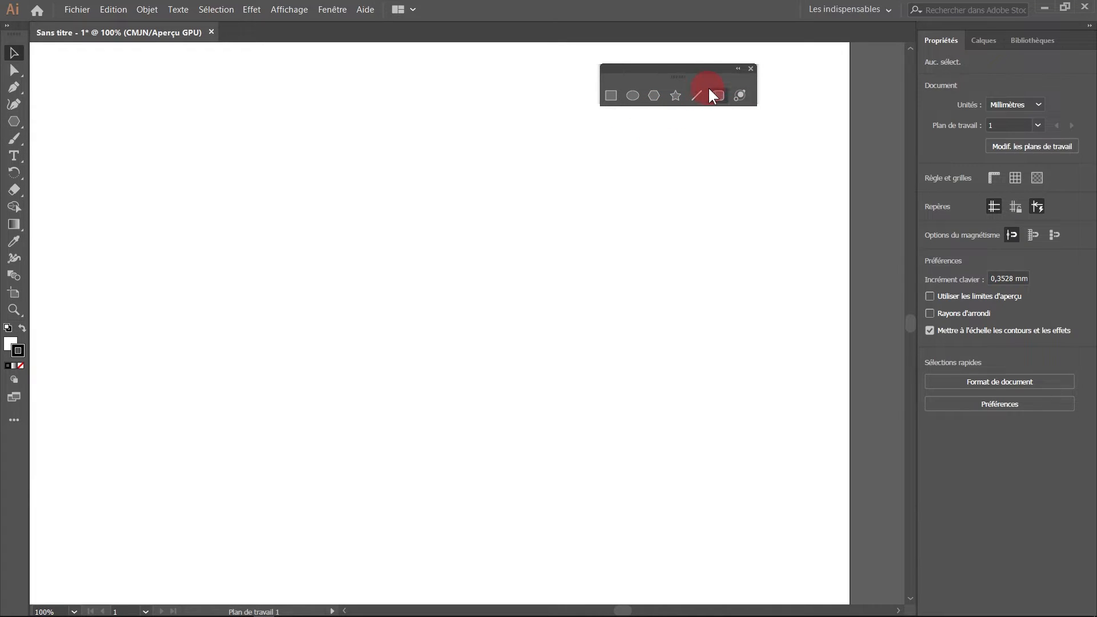
# - Start drawing a rounded rectangle about 118.6 × 54.6 mm, raising and lowering its corner radius to about 3.53 mm
pyautogui.click(715, 96)
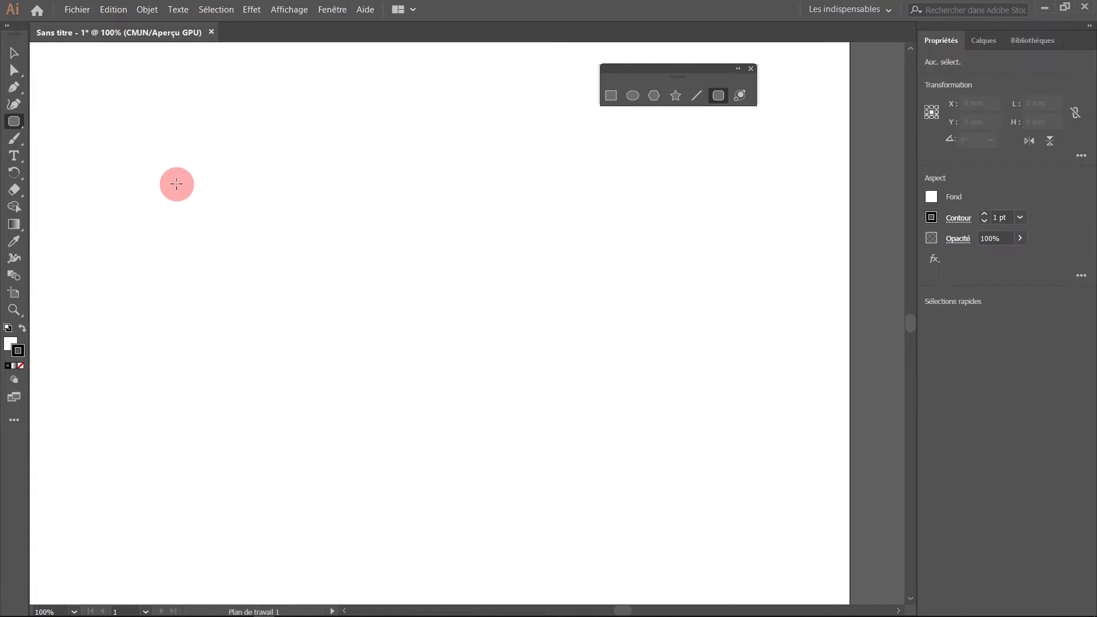
pyautogui.moveTo(176, 184); pyautogui.dragTo(514, 341)
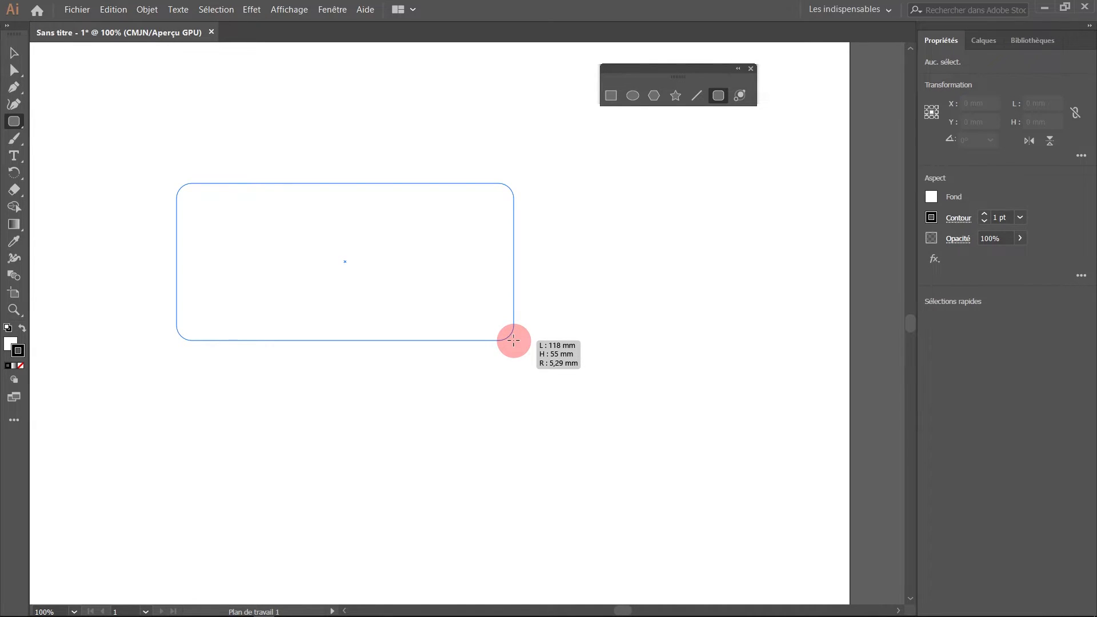
pyautogui.press('Up')
pyautogui.press('Up')
pyautogui.press('Up')
pyautogui.press('Up')
pyautogui.press('Up')
pyautogui.press('Up')
pyautogui.moveTo(514, 341); pyautogui.dragTo(515, 340)
pyautogui.press('Down')
pyautogui.press('Down')
pyautogui.press('Down')
pyautogui.press('Down')
pyautogui.press('Down')
pyautogui.press('Down')
pyautogui.press('Down')
pyautogui.press('Down')
pyautogui.press('Up')
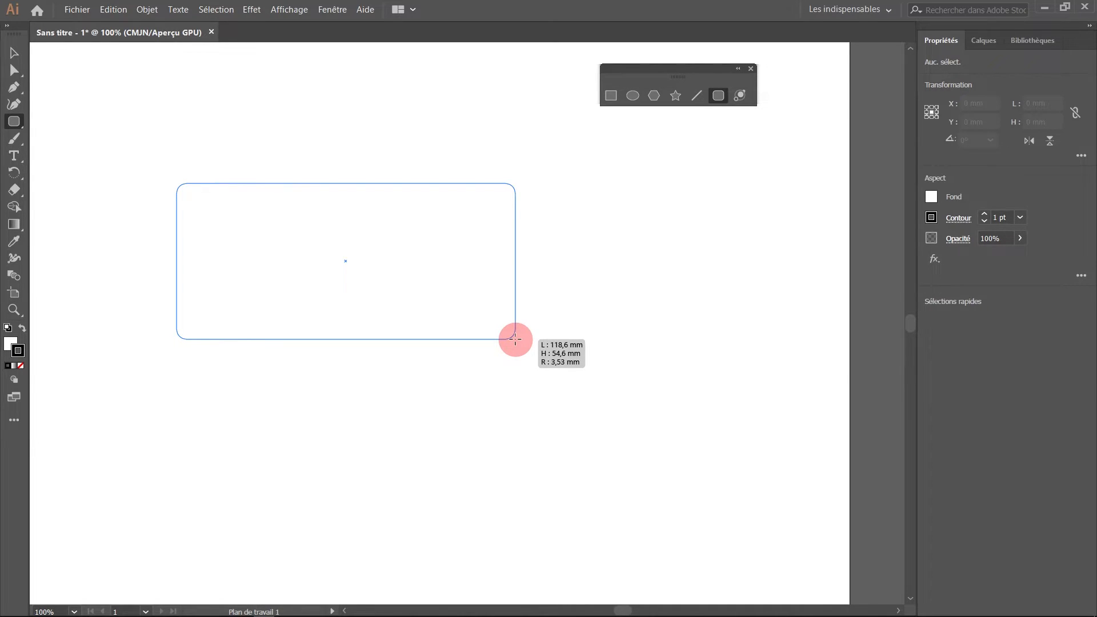
# - Try the maximum and minimum corner radius, and finish the rounded rectangle at about 109 × 52.2 mm with a radius of about 12.35 mm
pyautogui.moveTo(515, 340); pyautogui.dragTo(515, 339)
pyautogui.press('Right')
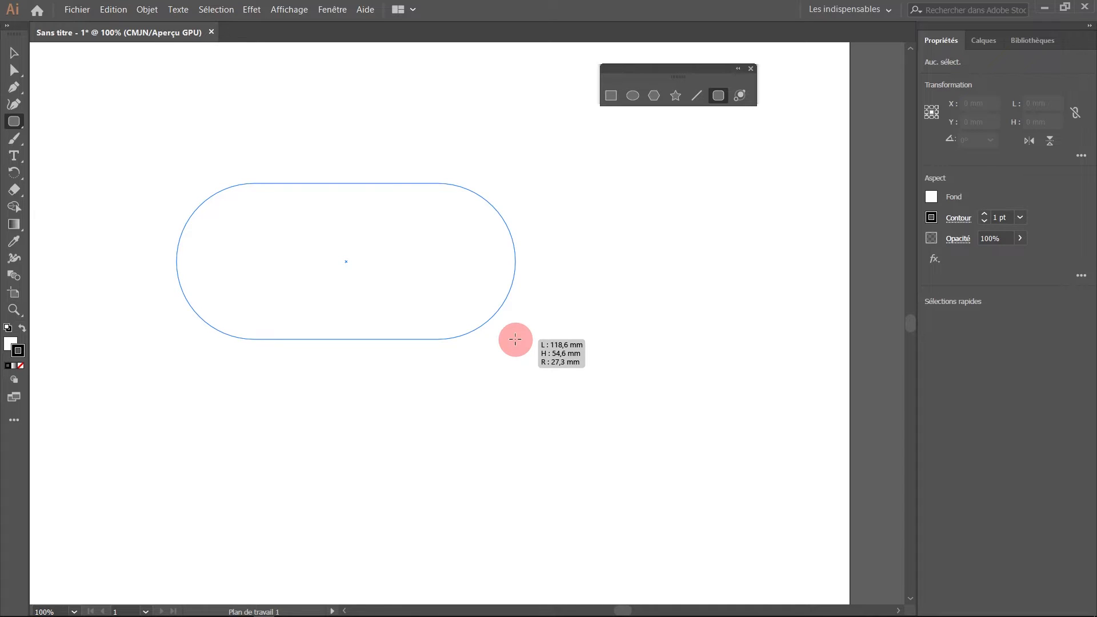
pyautogui.press('Left')
pyautogui.moveTo(516, 339); pyautogui.dragTo(488, 332)
pyautogui.press('Up')
pyautogui.press('Up')
pyautogui.press('Up')
pyautogui.press('Up')
pyautogui.press('Up')
pyautogui.press('Up')
pyautogui.press('Up')
pyautogui.press('Up')
pyautogui.press('Up')
pyautogui.press('Up')
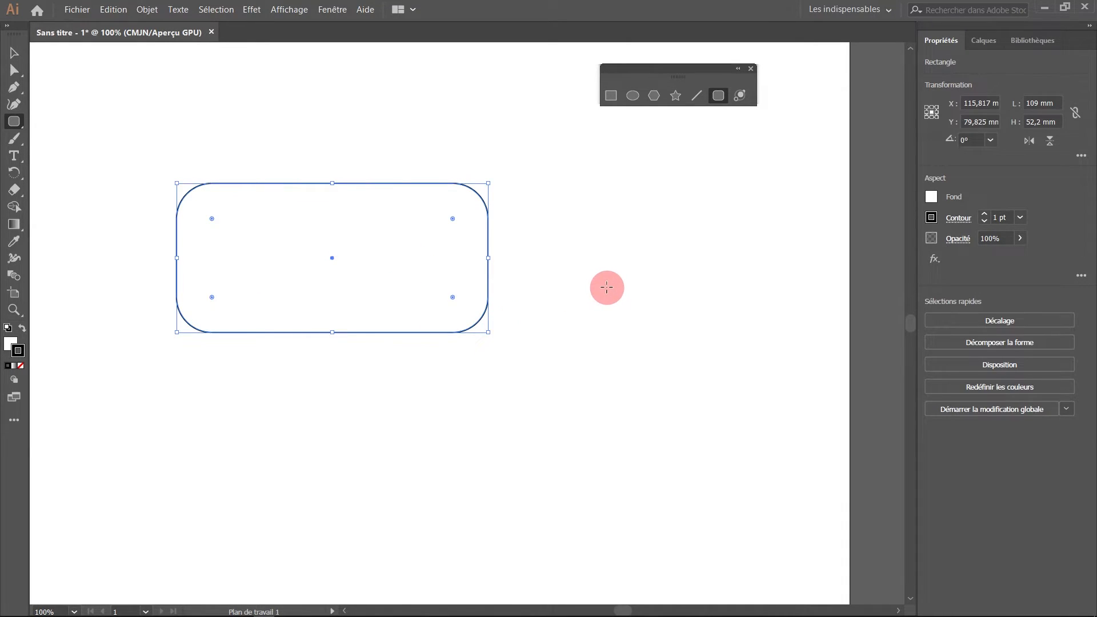
# - Create a second 109 × 52.2 mm rounded rectangle with a corner radius of 20 mm and move it below the first
pyautogui.click(589, 262)
pyautogui.moveTo(573, 245); pyautogui.dragTo(619, 221)
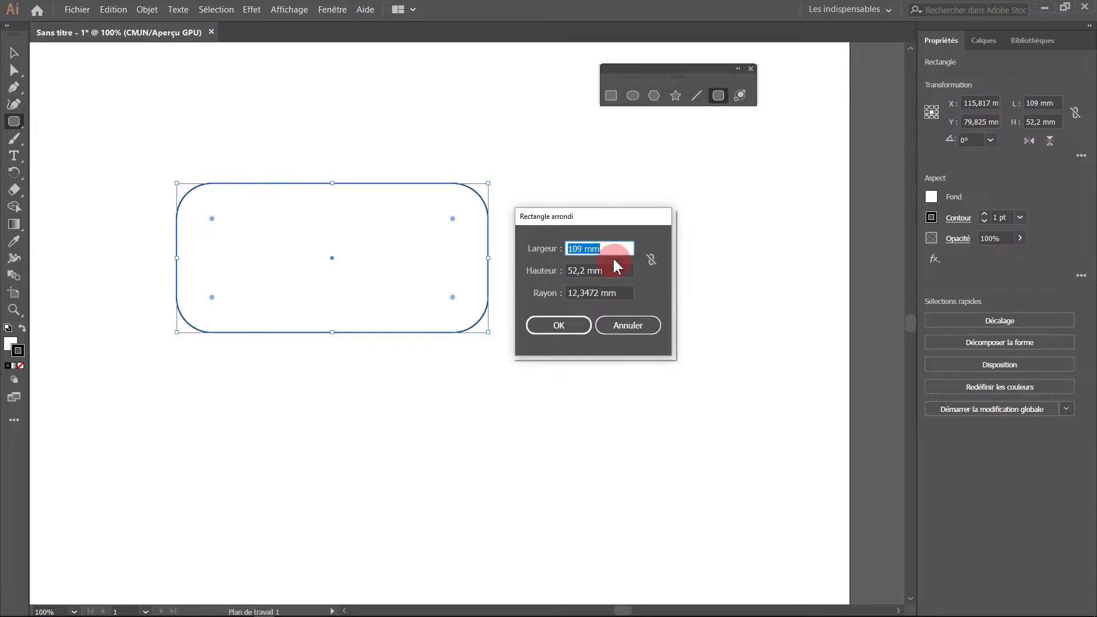
pyautogui.click(625, 269)
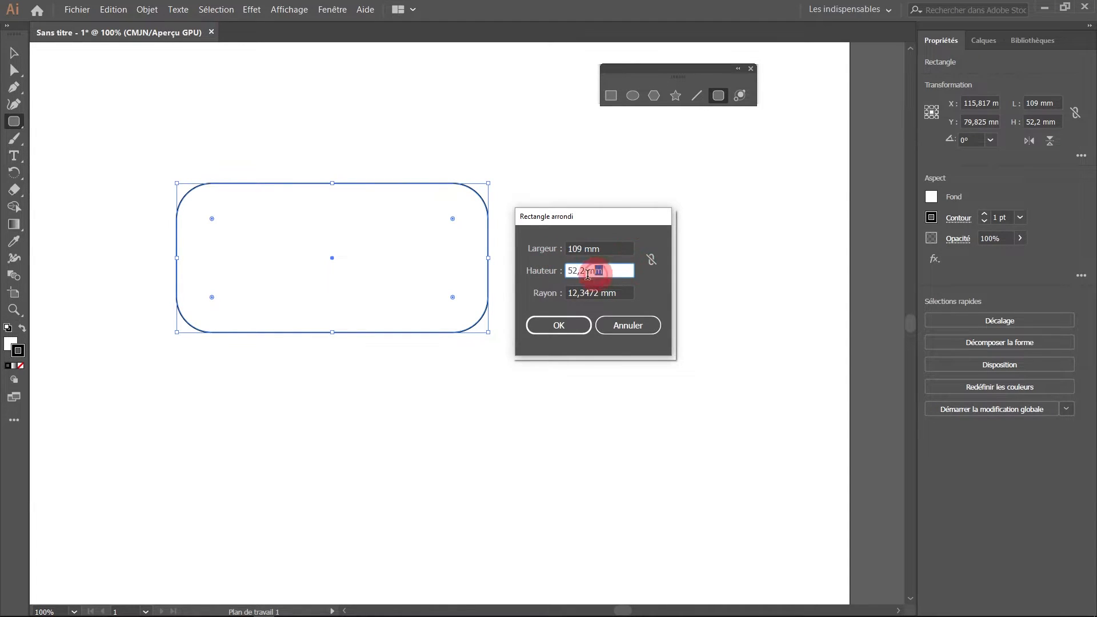
pyautogui.click(621, 295)
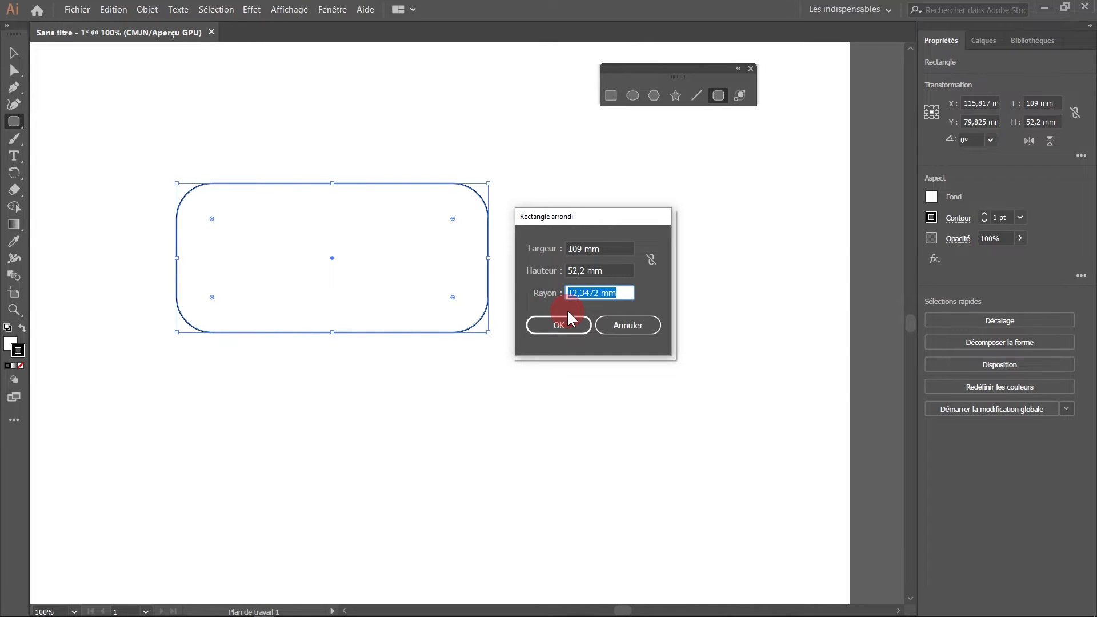
pyautogui.write('20')
pyautogui.click(572, 327)
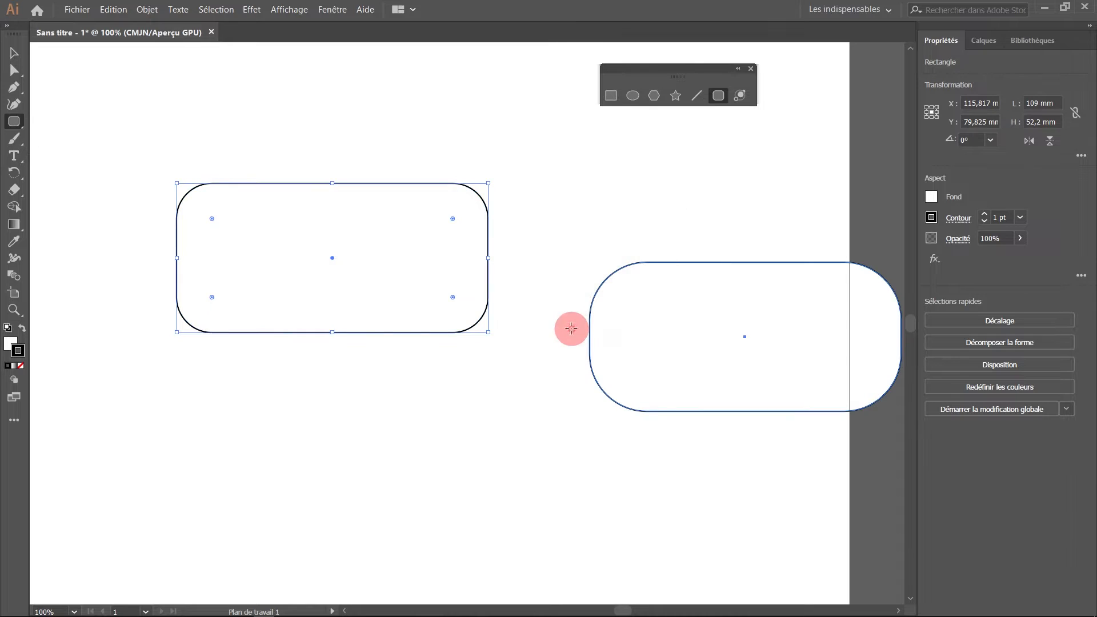
pyautogui.moveTo(749, 341); pyautogui.dragTo(335, 423)
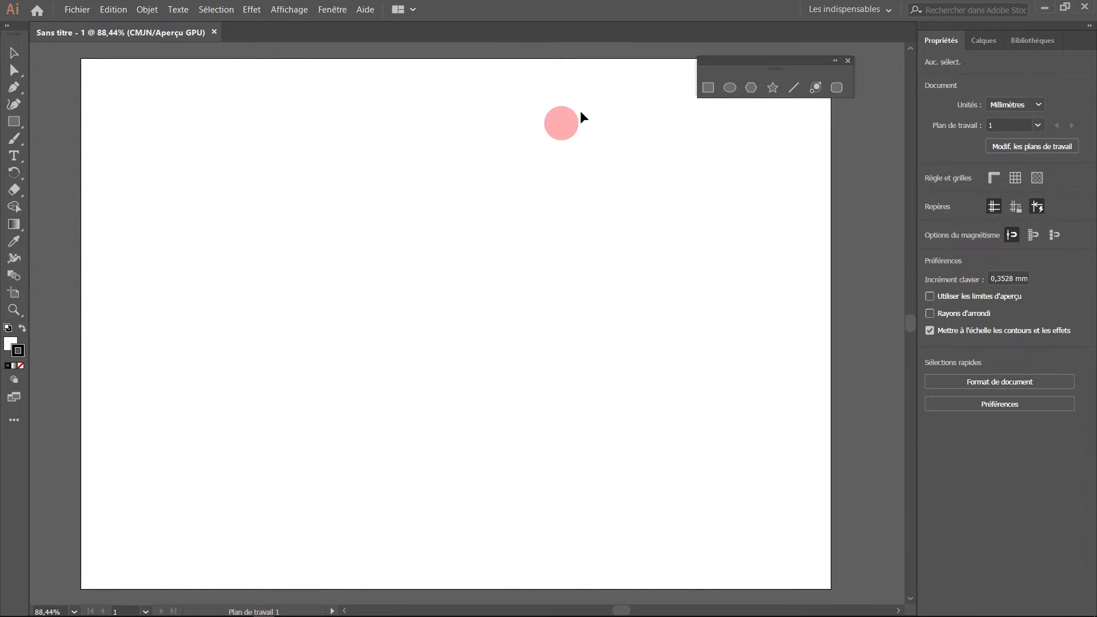
# - Draw a rectangle about 255 × 176 mm over most of the artboard and fill it with cyan blue (C 89.41, J 21.57)
pyautogui.click(708, 91)
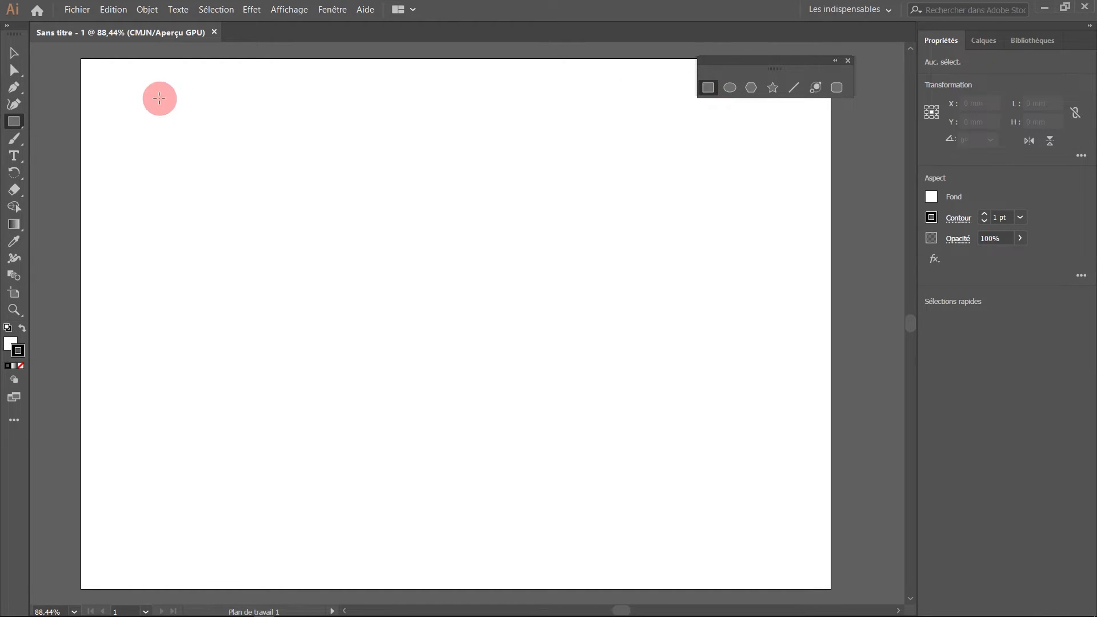
pyautogui.moveTo(147, 103); pyautogui.dragTo(792, 547)
pyautogui.doubleClick(17, 350)
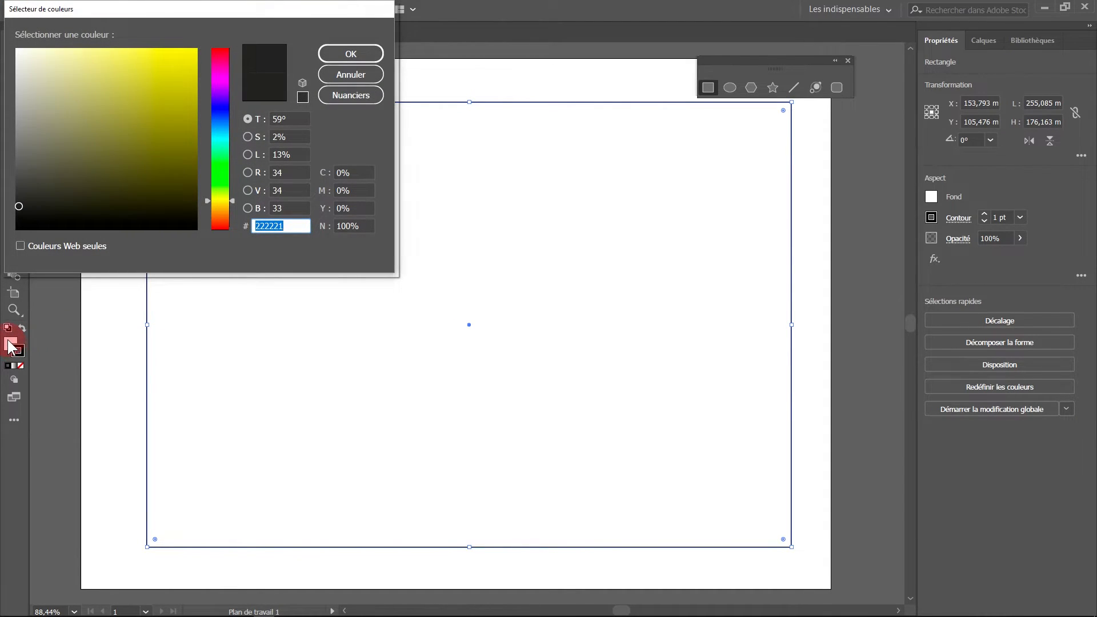
pyautogui.press('Return')
pyautogui.click(17, 349)
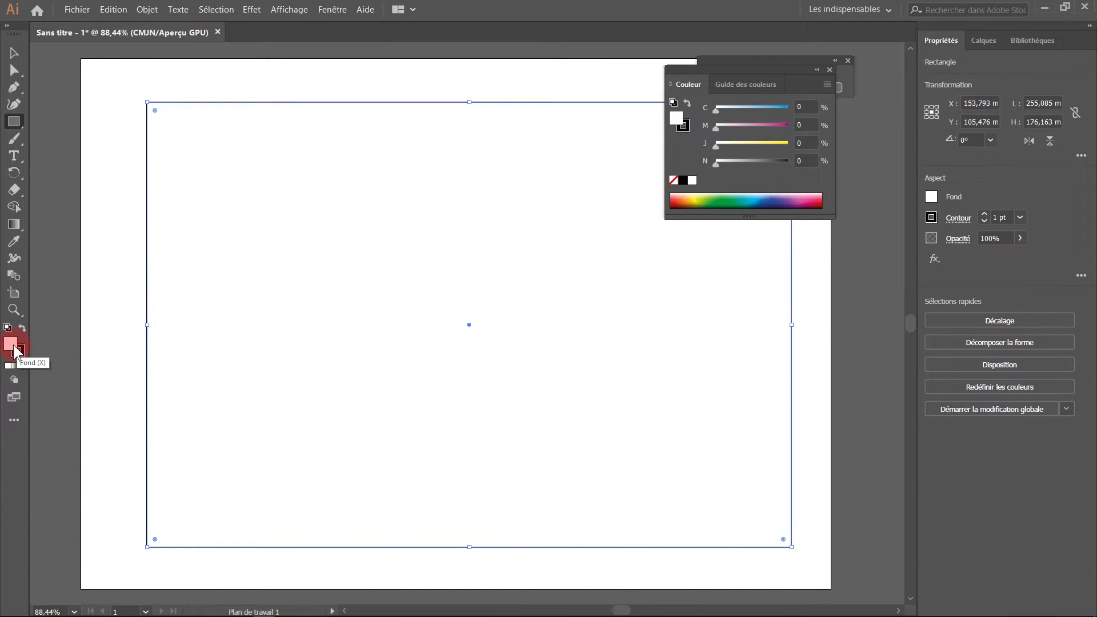
pyautogui.click(751, 200)
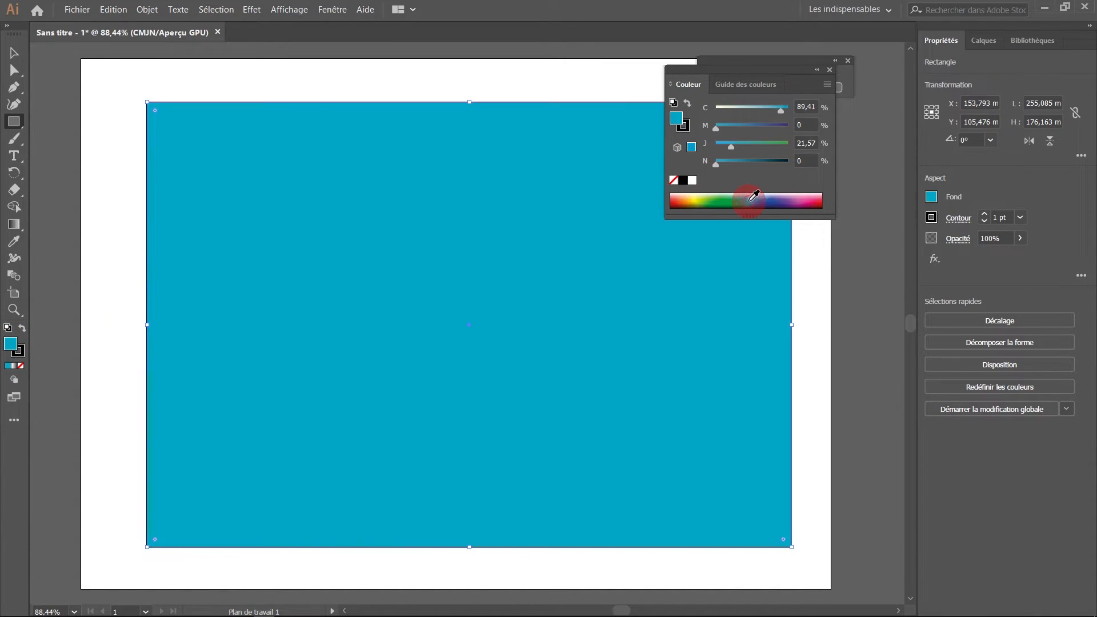
pyautogui.click(830, 70)
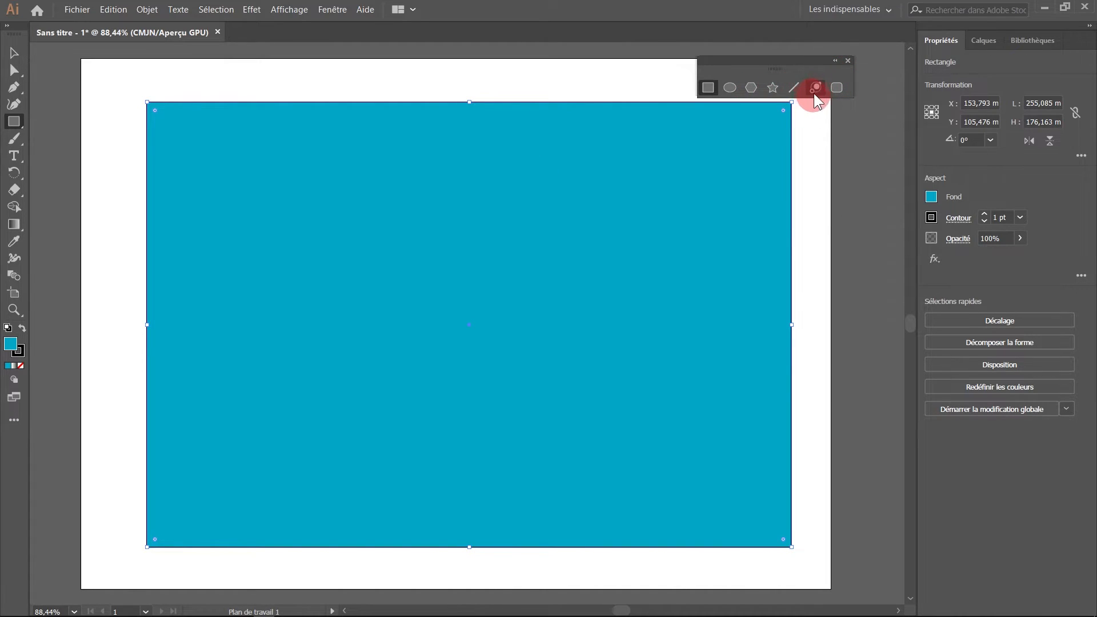
# - Draw a lens flare about 278.6 mm wide centred near the blue rectangle's upper-left corner, with its rings ending near the lower-right corner
pyautogui.click(816, 89)
pyautogui.moveTo(247, 200); pyautogui.dragTo(339, 253)
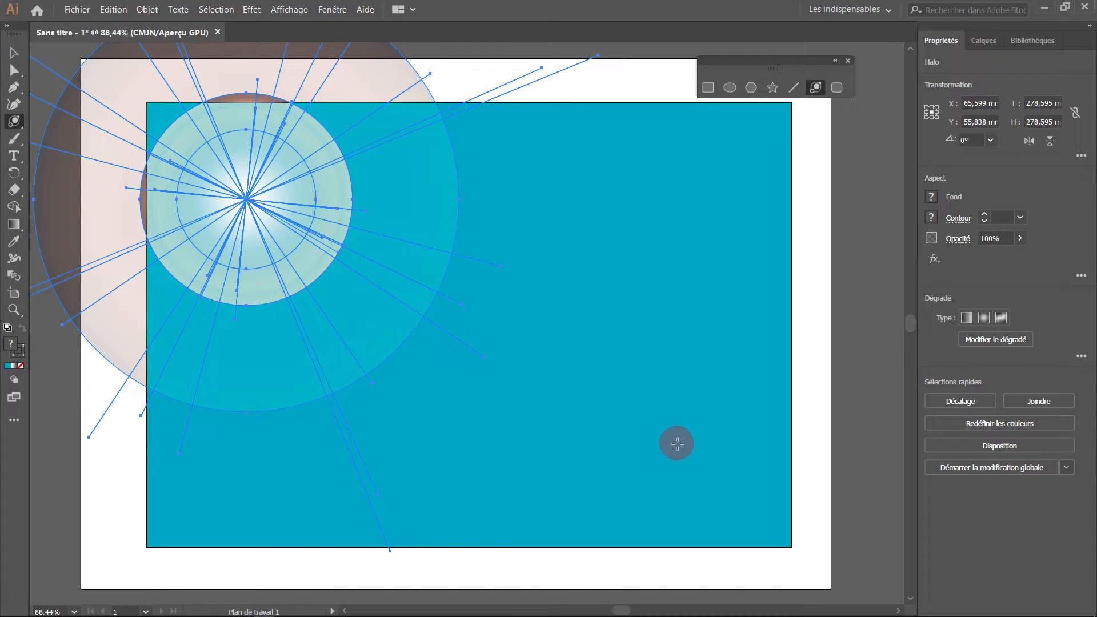
pyautogui.moveTo(678, 444); pyautogui.dragTo(705, 472)
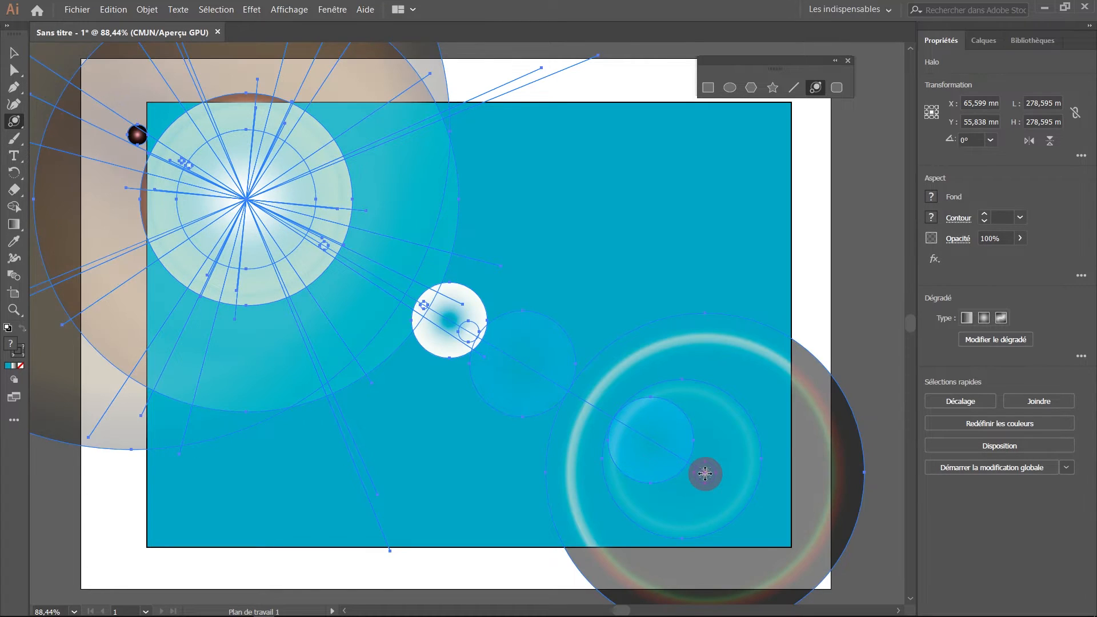
# - Delete the blue rectangle and the lens flare from the artboard
pyautogui.click(17, 54)
pyautogui.click(586, 180)
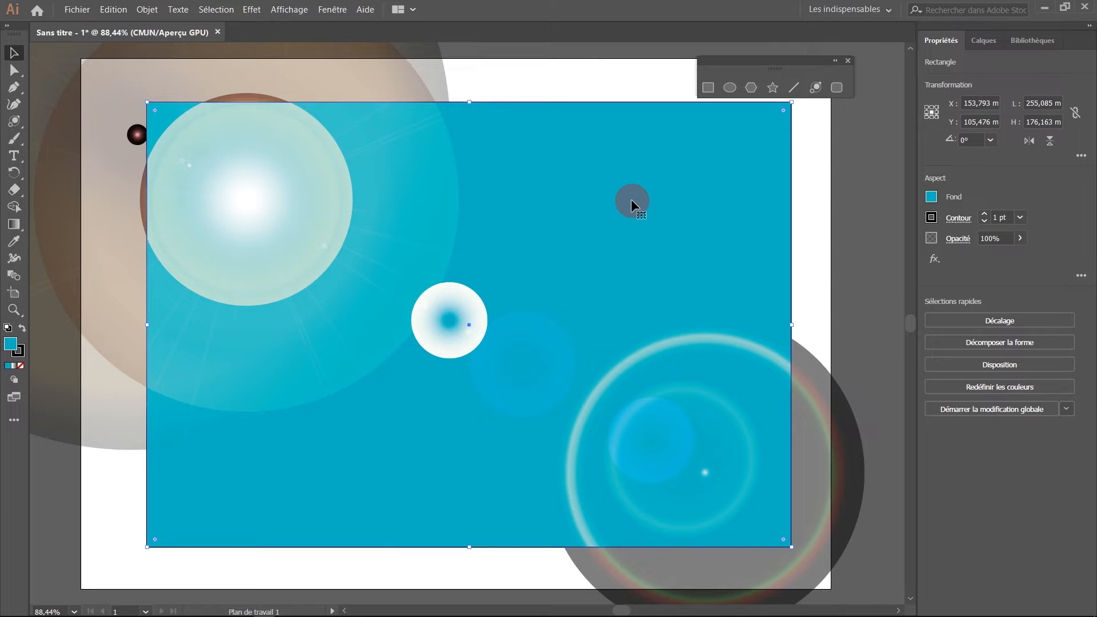
pyautogui.press('Delete')
pyautogui.click(13, 53)
pyautogui.click(247, 197)
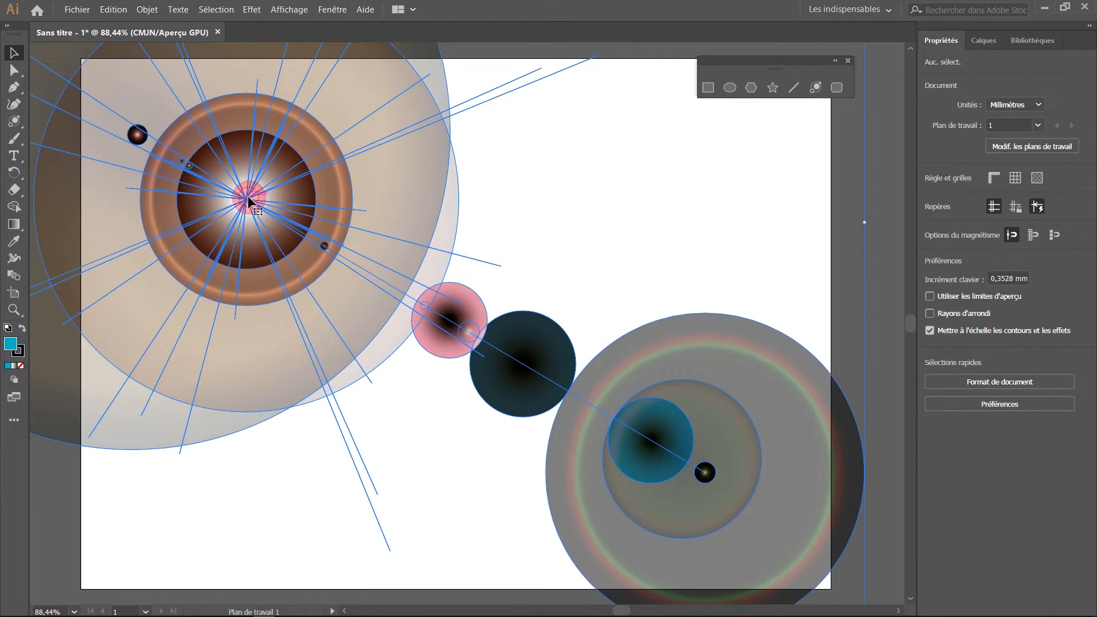
pyautogui.press('Delete')
# - View the Flare tool's numeric options for centre, halo, rays and rings, and cancel without creating a flare
pyautogui.click(816, 88)
pyautogui.click(355, 286)
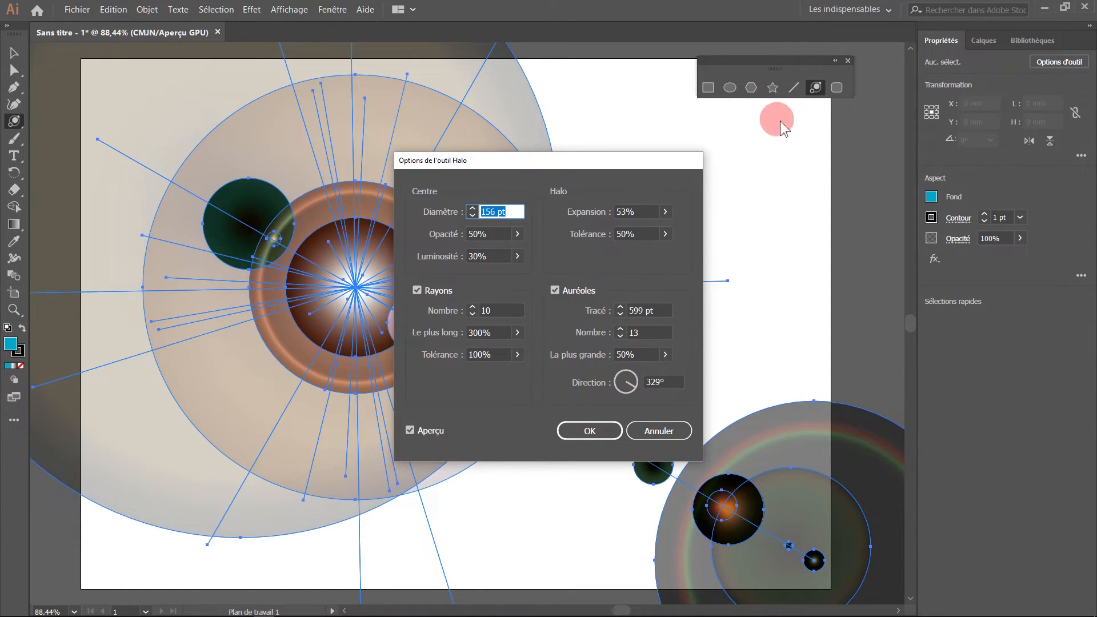
pyautogui.click(662, 431)
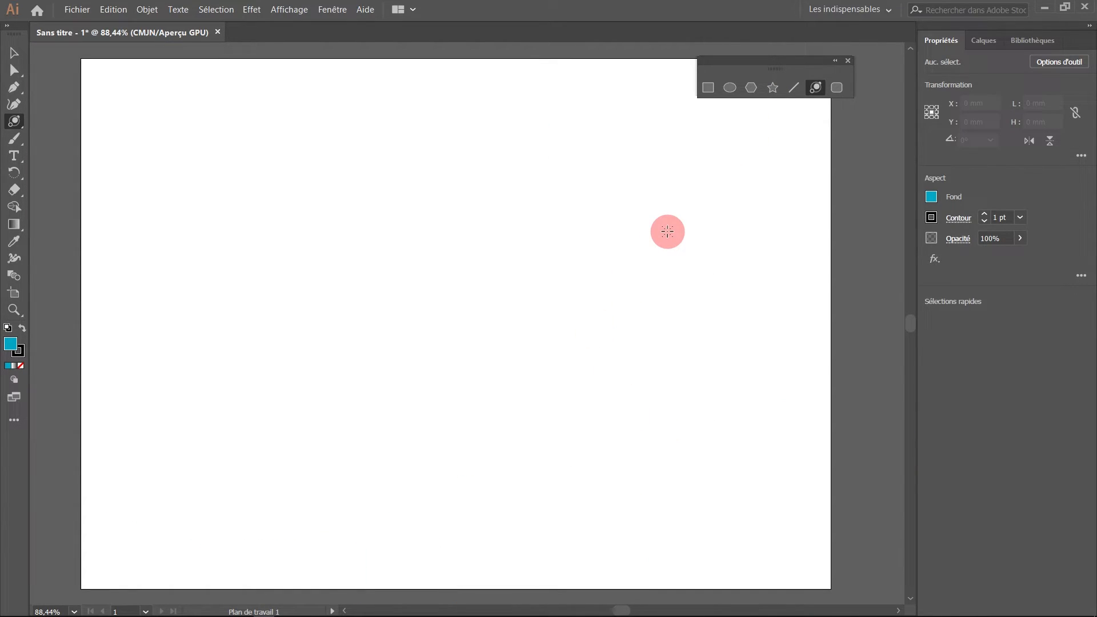
pyautogui.click(15, 51)
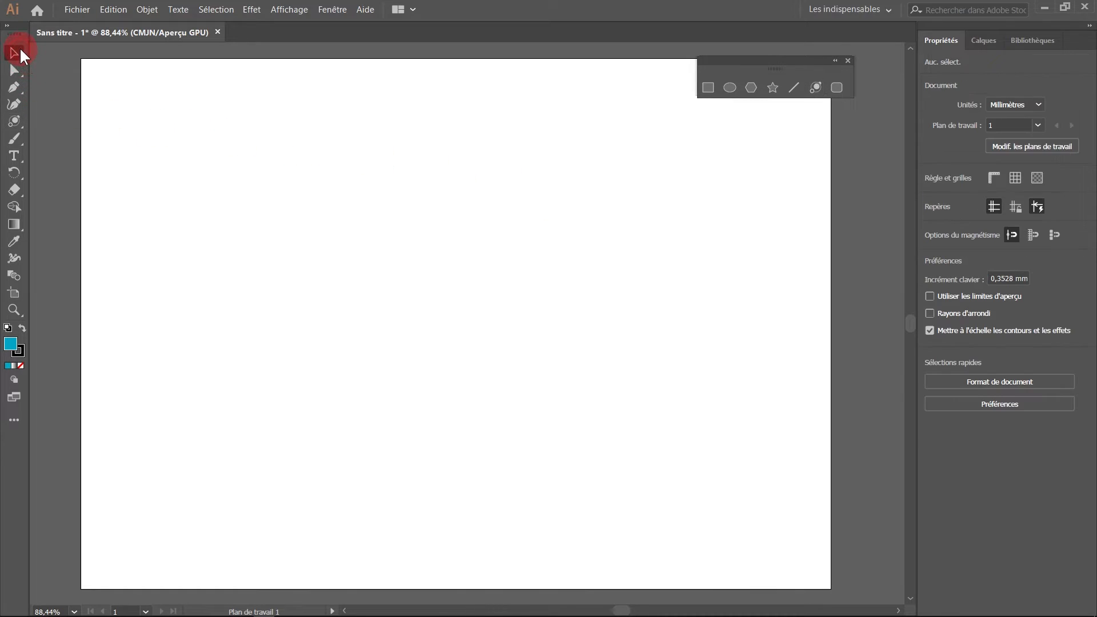
# - Draw a rectangle about 106 × 54.3 mm in the upper-left part of the artboard
pyautogui.click(708, 87)
pyautogui.moveTo(264, 179); pyautogui.dragTo(527, 317)
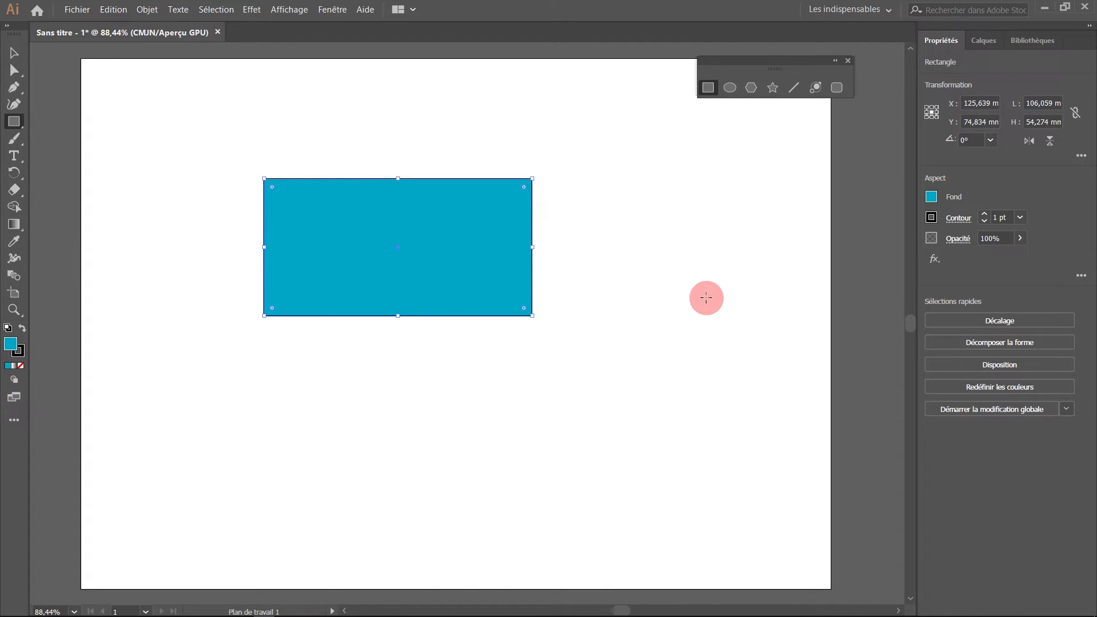
pyautogui.click(13, 53)
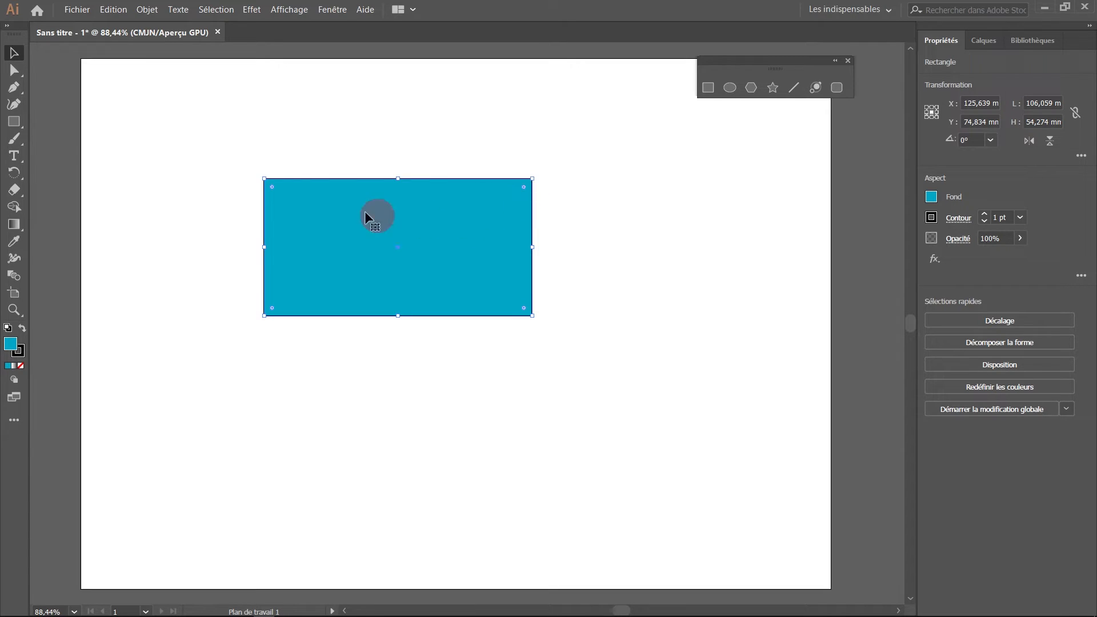
# - Try rounding all the rectangle's corners together and the upper-right corner alone, returning them to square each time
pyautogui.moveTo(277, 184); pyautogui.dragTo(325, 232)
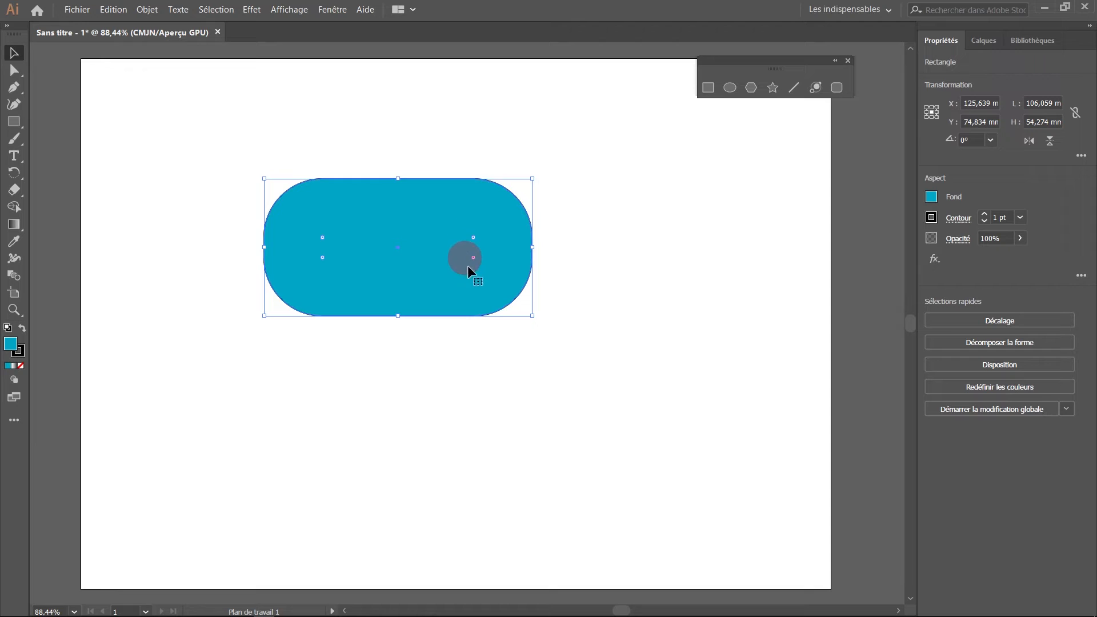
pyautogui.moveTo(474, 237); pyautogui.dragTo(567, 145)
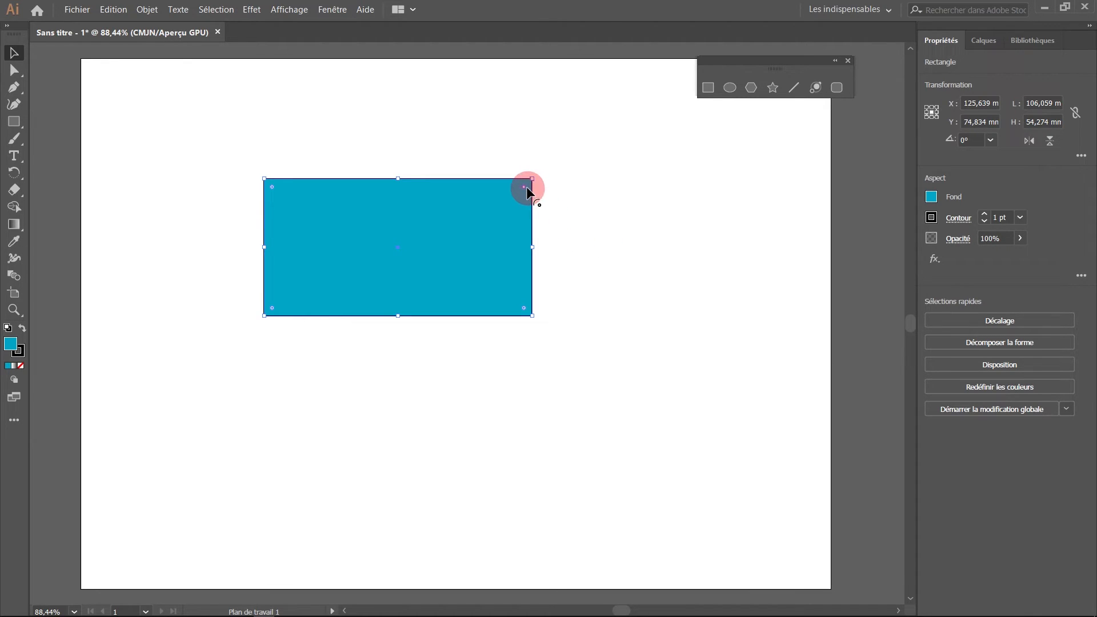
pyautogui.moveTo(526, 186); pyautogui.dragTo(451, 260)
pyautogui.moveTo(644, 280); pyautogui.dragTo(536, 191)
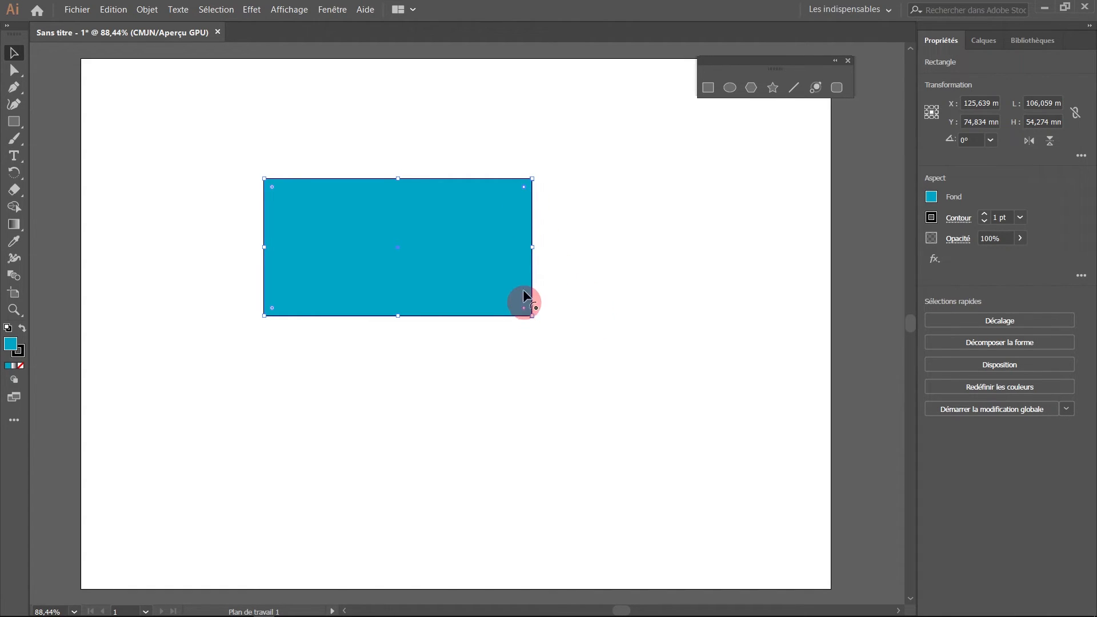
# - Round the upper-right corner by about 10.4 mm and the lower-right by about 18.8 mm, and raise the linked radii by 8 mm
pyautogui.moveTo(526, 187); pyautogui.dragTo(485, 226)
pyautogui.moveTo(484, 268)
pyautogui.mouseDown()
pyautogui.moveTo(461, 249)
pyautogui.moveTo(479, 271)
pyautogui.mouseUp()
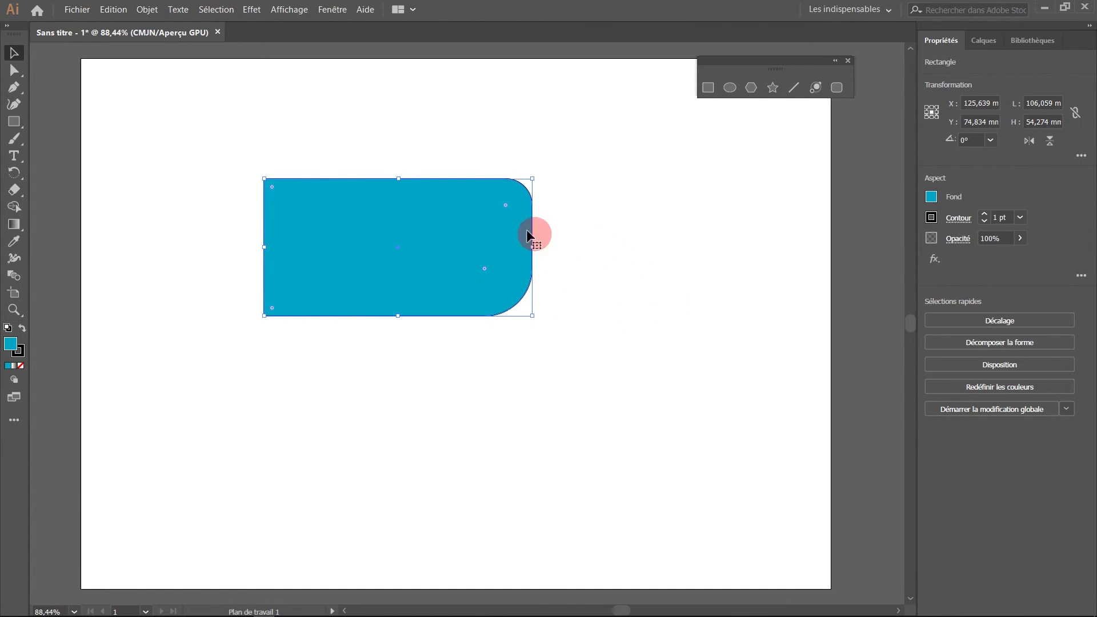
pyautogui.doubleClick(505, 207)
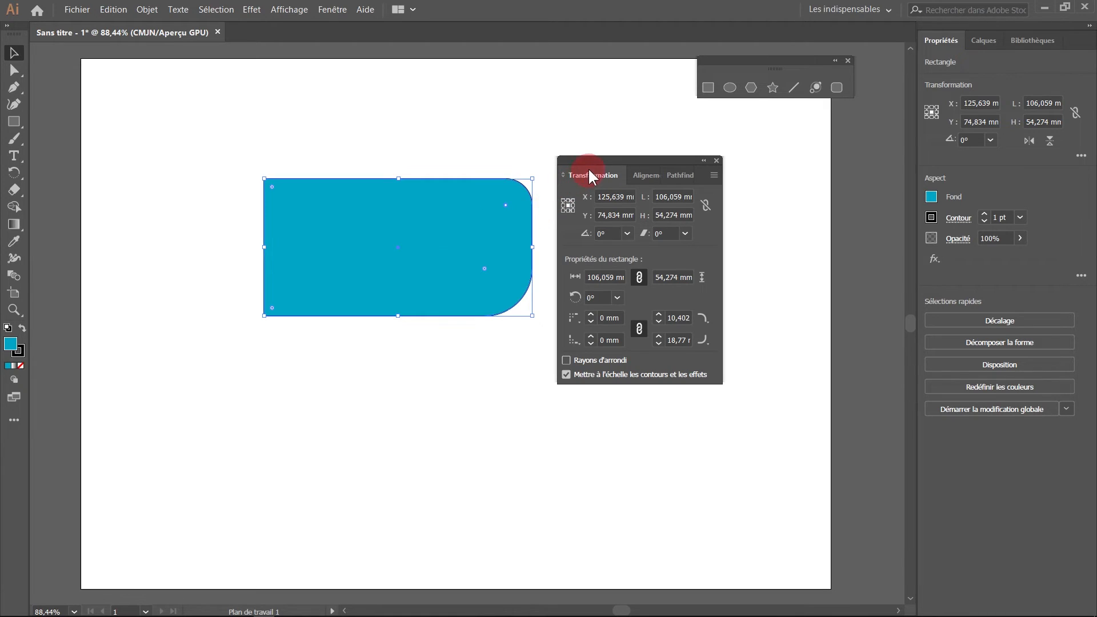
pyautogui.moveTo(605, 171); pyautogui.dragTo(600, 138)
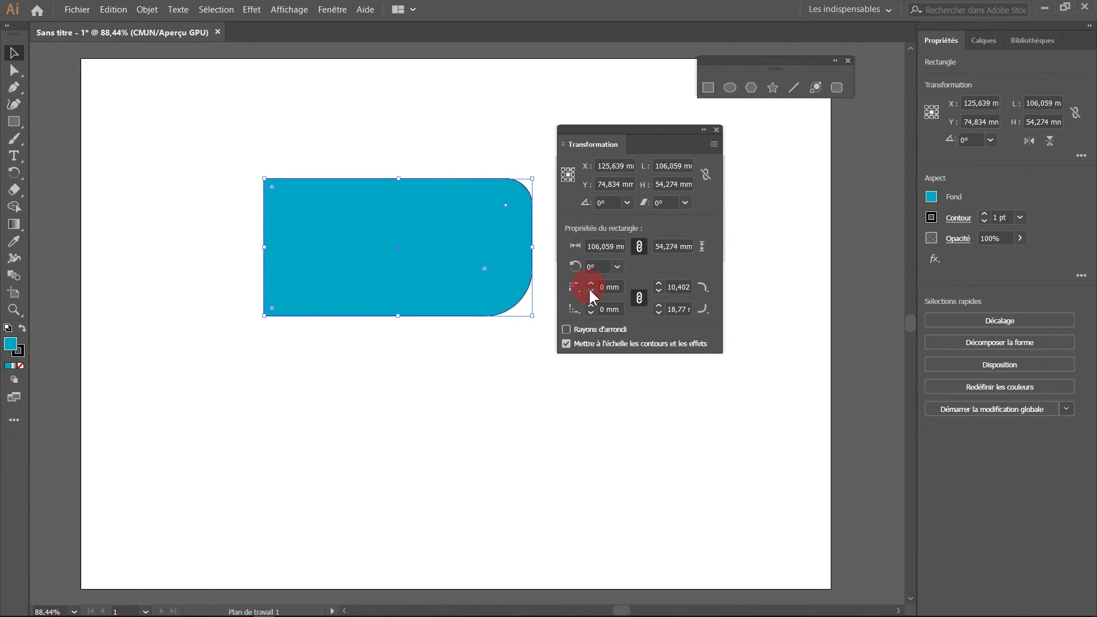
pyautogui.click(620, 287)
pyautogui.moveTo(570, 291); pyautogui.dragTo(589, 283)
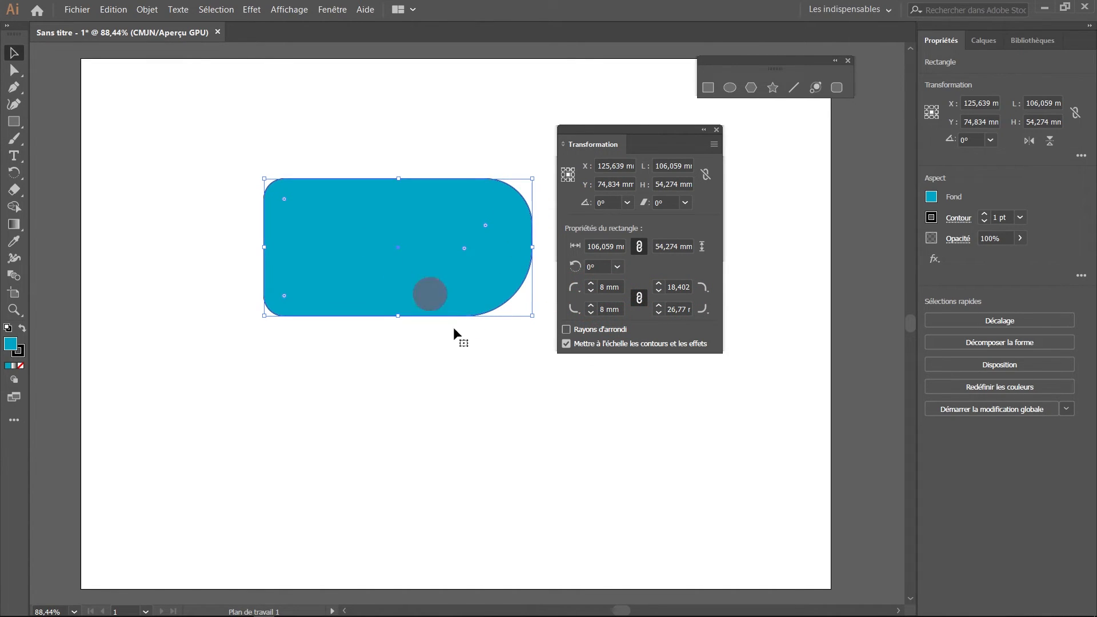
# - Change all four corners of the rectangle to the inverted round style and deselect it
pyautogui.click(578, 292)
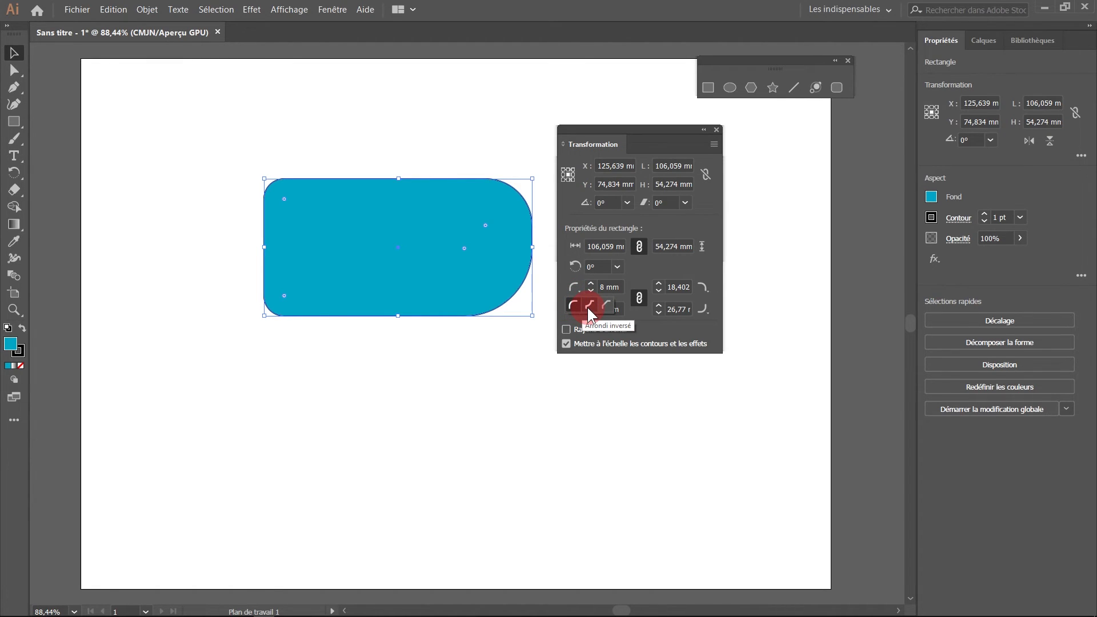
pyautogui.click(591, 307)
pyautogui.click(582, 310)
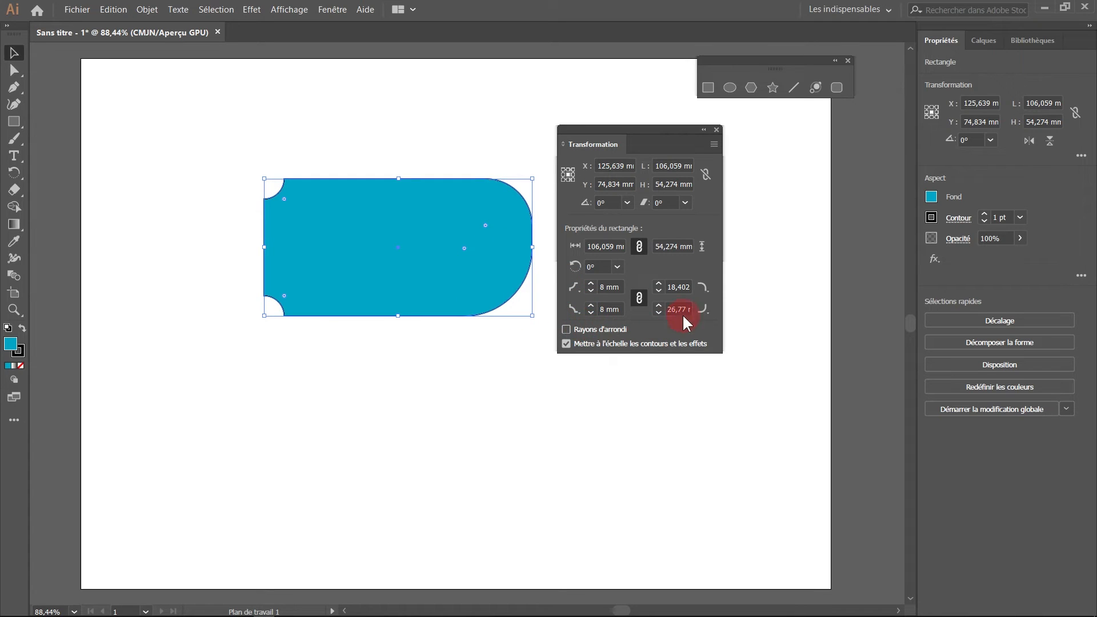
pyautogui.click(689, 307)
pyautogui.click(560, 373)
# - Move the Transform panel aside, and close it along with the Alignment and Pathfinder panels
pyautogui.moveTo(642, 137); pyautogui.dragTo(183, 122)
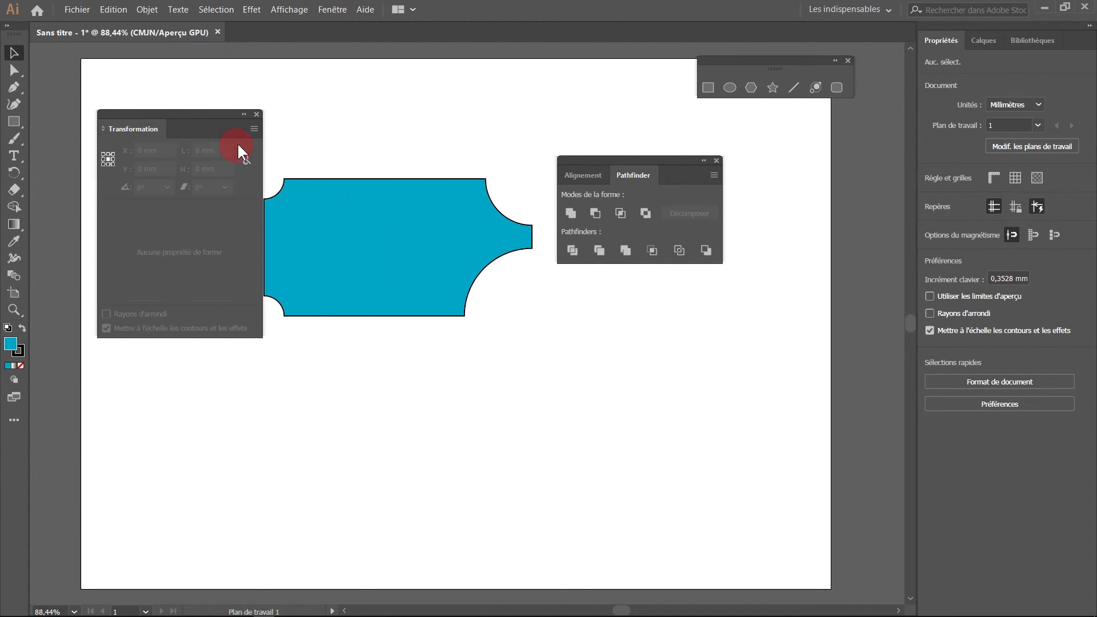
pyautogui.click(715, 162)
pyautogui.click(257, 113)
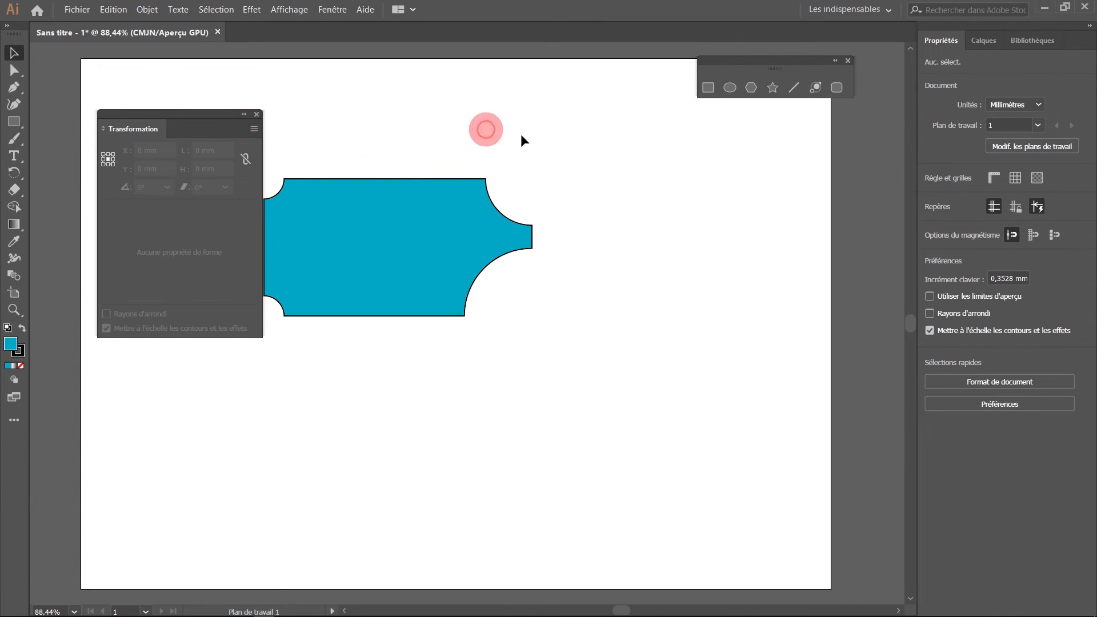
# - Create a five-point star with radius 1 of 8.8194 mm and radius 2 of 17.6389 mm, below and to the right of the rectangle
pyautogui.click(772, 87)
pyautogui.click(606, 338)
pyautogui.moveTo(517, 246); pyautogui.dragTo(486, 262)
pyautogui.click(480, 278)
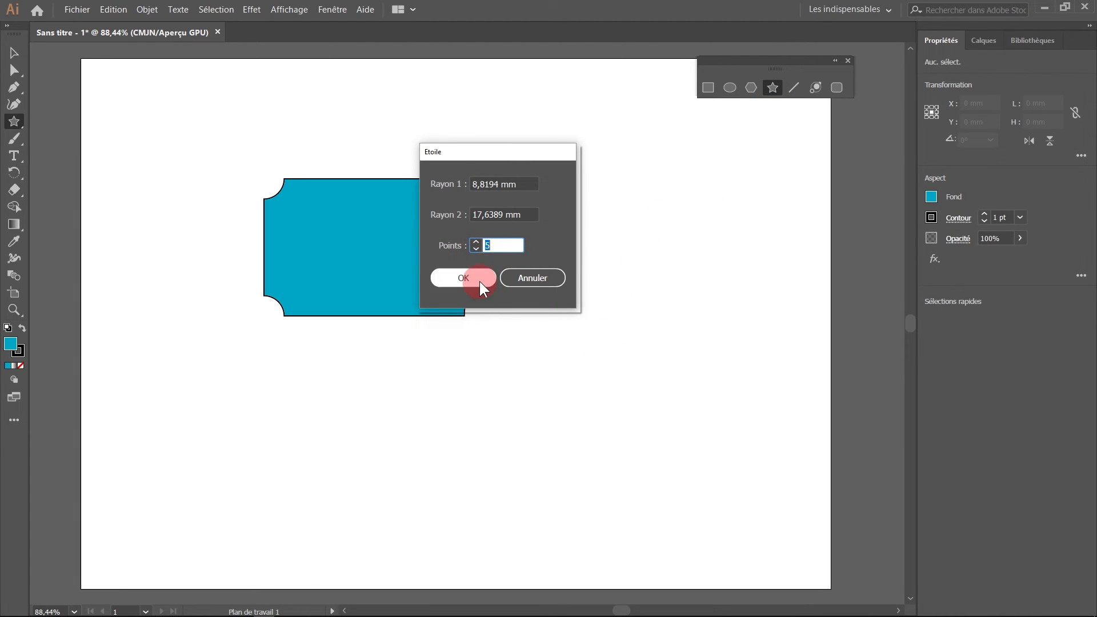
# - Delete the rectangle with the inverted corners
pyautogui.click(14, 52)
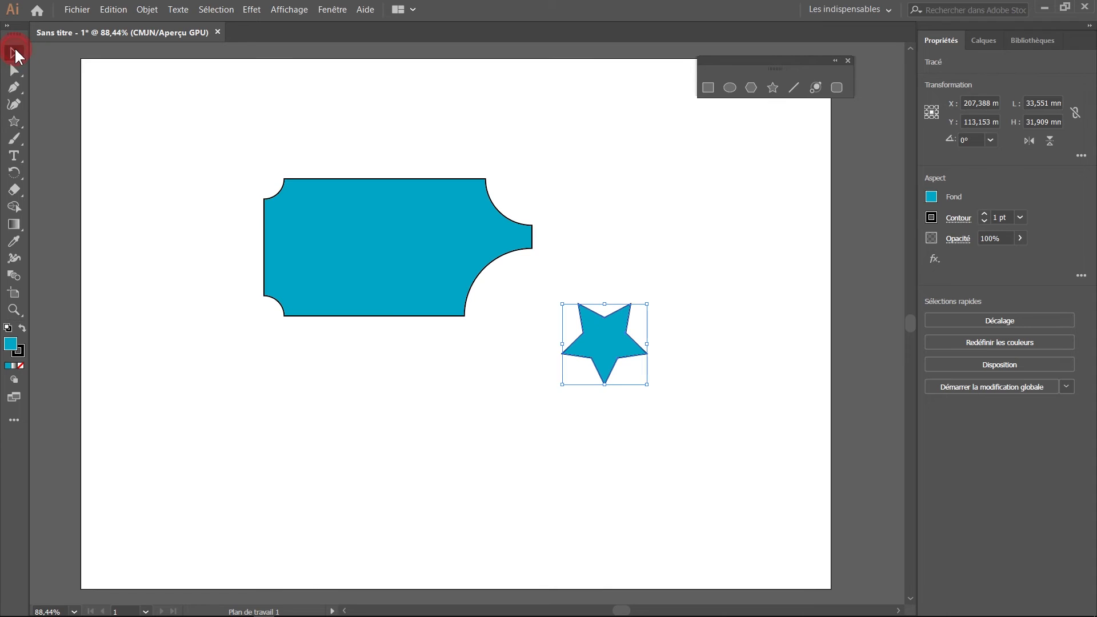
pyautogui.click(373, 281)
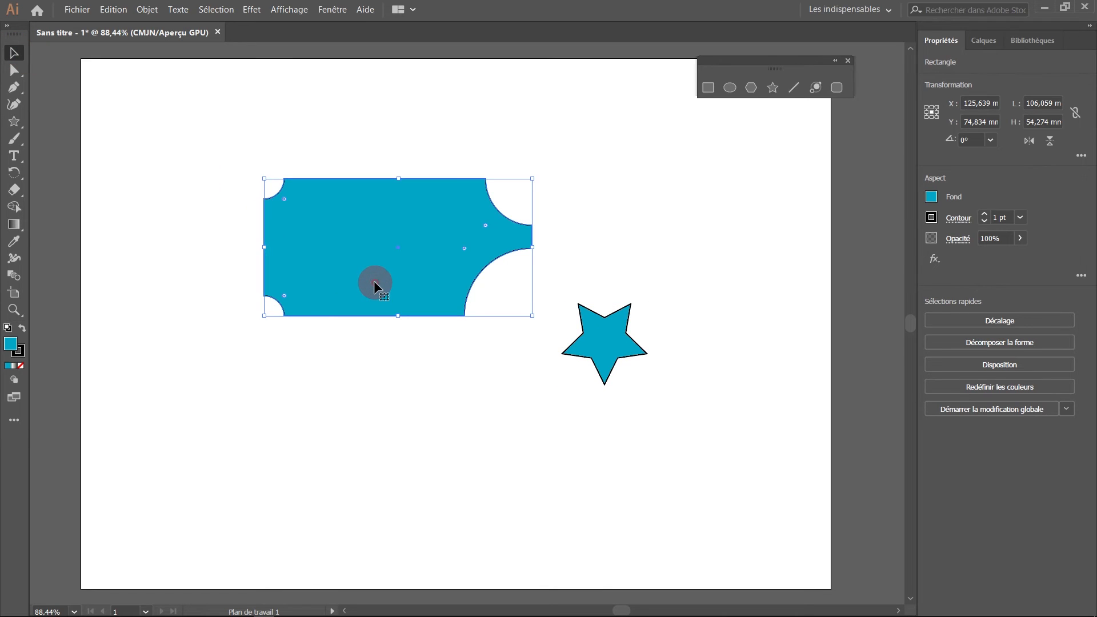
pyautogui.press('Delete')
# - Enlarge the star to about 99.6 × 94.8 mm and move it to the upper-left part of the artboard
pyautogui.click(607, 345)
pyautogui.moveTo(573, 308); pyautogui.dragTo(371, 149)
pyautogui.moveTo(536, 229); pyautogui.dragTo(411, 236)
pyautogui.click(195, 154)
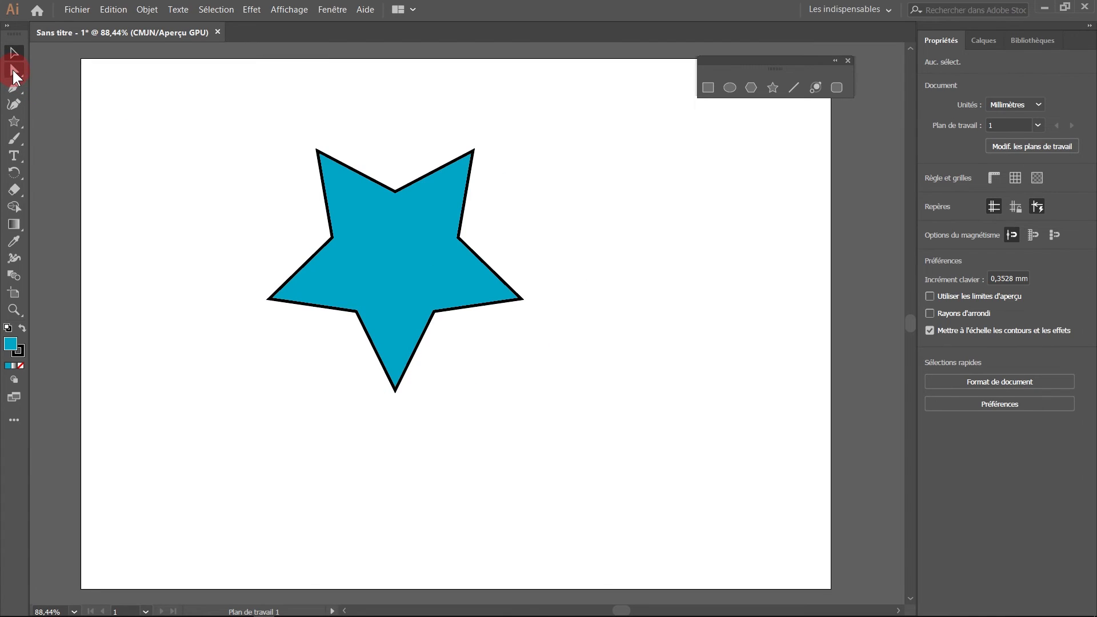
pyautogui.click(345, 208)
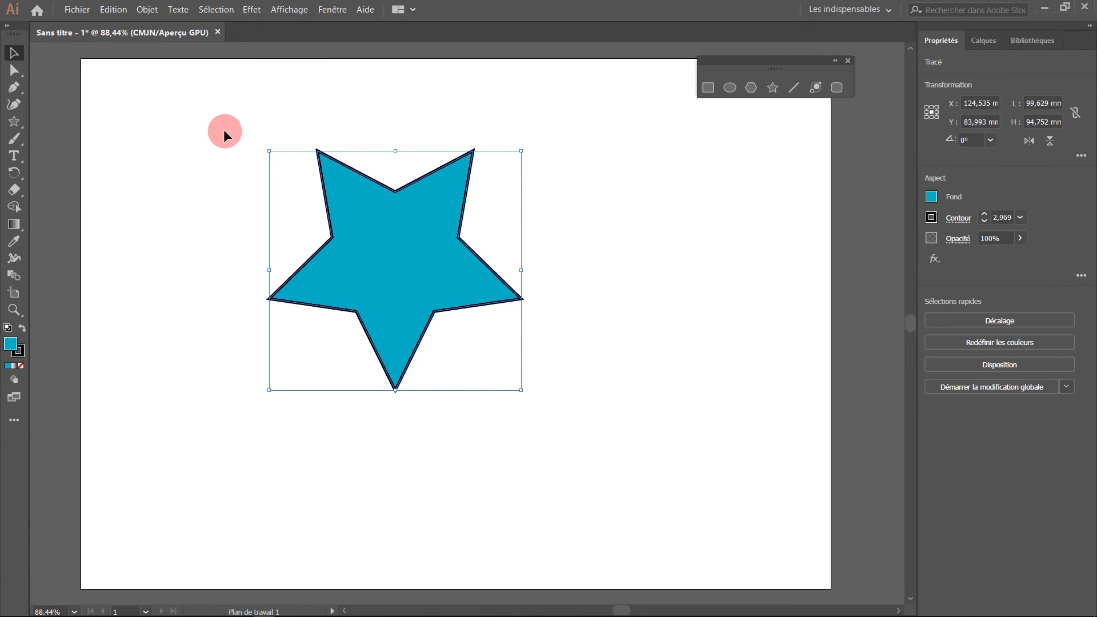
# - Round all the star's corners together with Direct Selection, to a radius of about 9.84 mm
pyautogui.click(16, 70)
pyautogui.moveTo(27, 74); pyautogui.dragTo(136, 73)
pyautogui.click(395, 182)
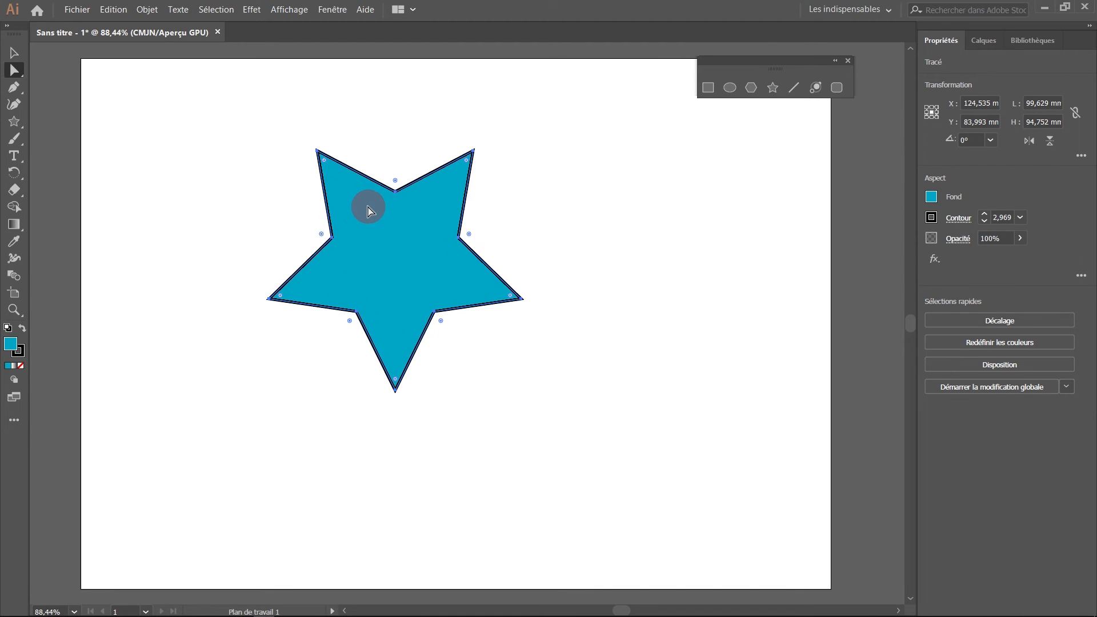
pyautogui.moveTo(468, 237); pyautogui.dragTo(486, 230)
pyautogui.click(640, 319)
# - Return the star's upper-right tip and bottom tip individually to sharp points
pyautogui.click(462, 252)
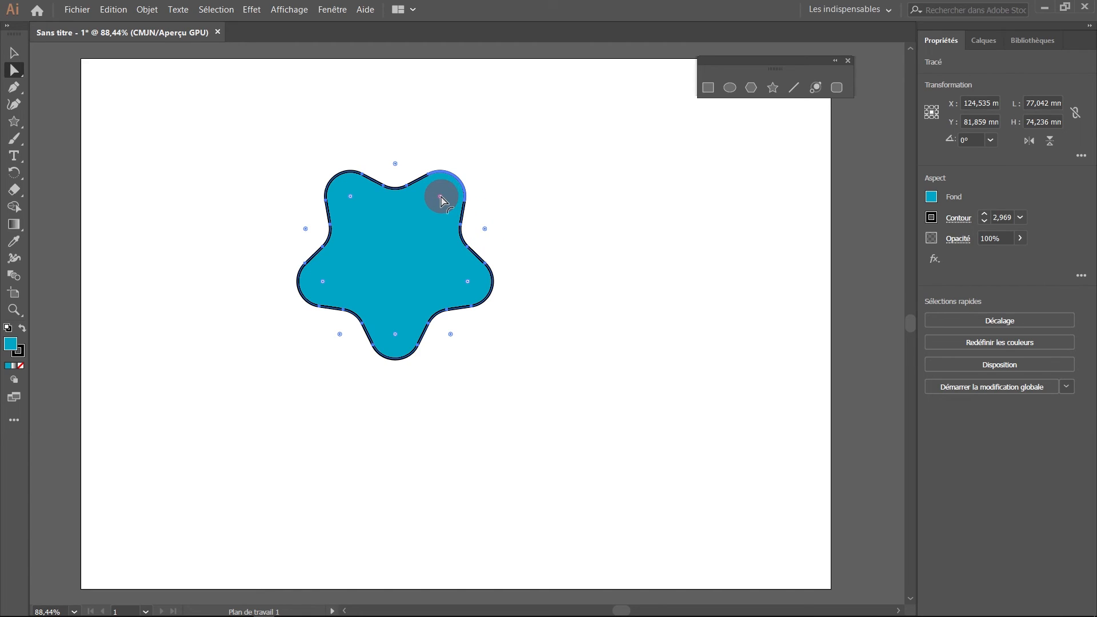
pyautogui.moveTo(441, 198); pyautogui.dragTo(534, 130)
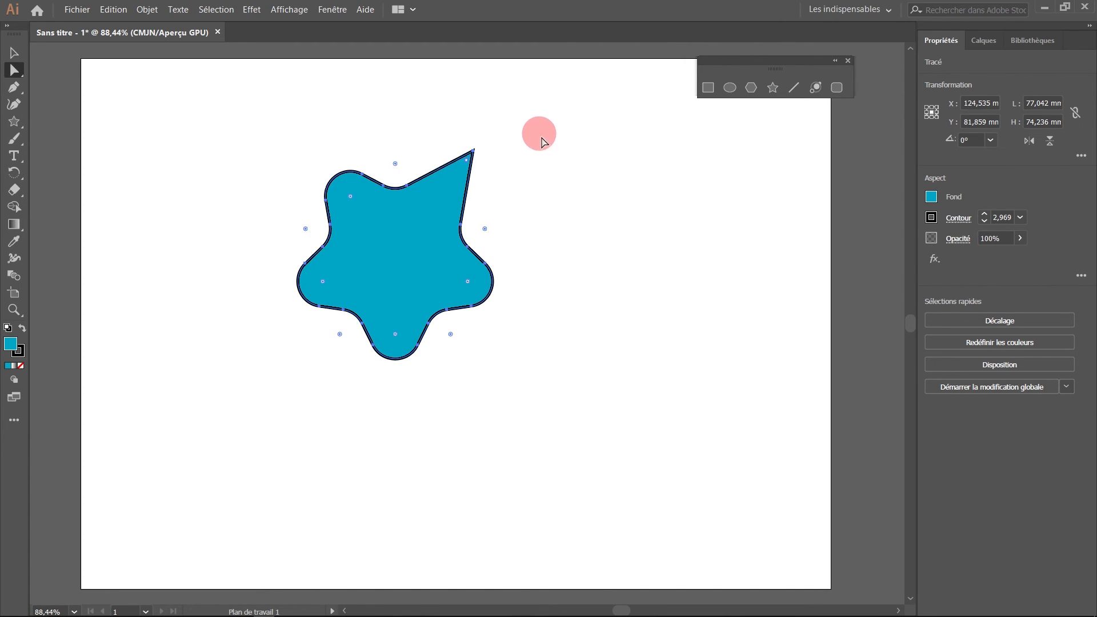
pyautogui.click(635, 316)
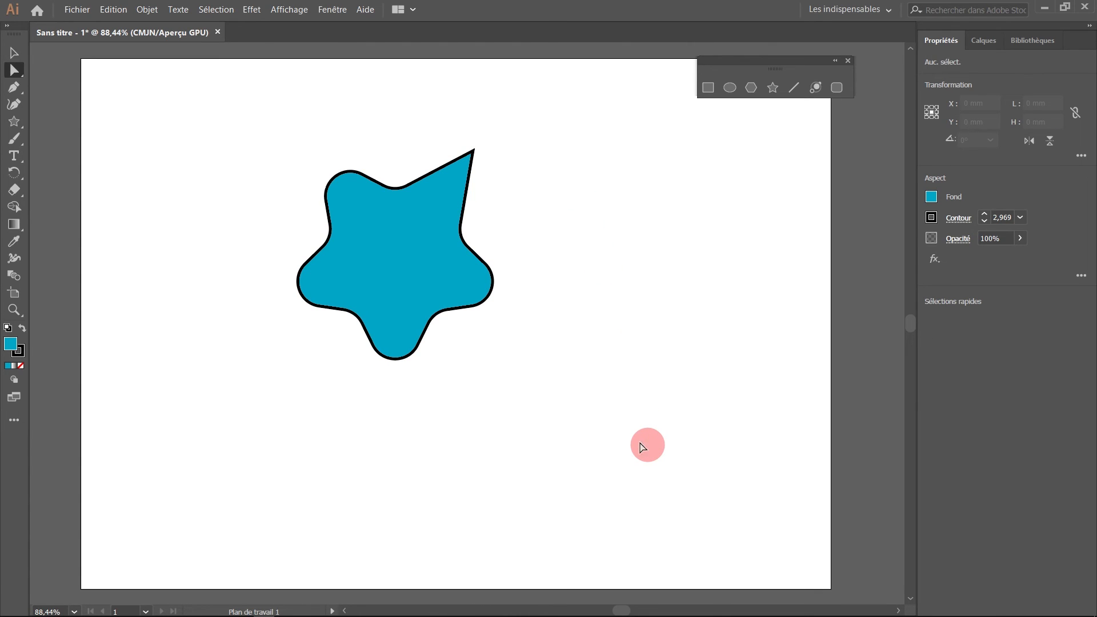
pyautogui.click(392, 286)
pyautogui.moveTo(393, 333); pyautogui.dragTo(518, 308)
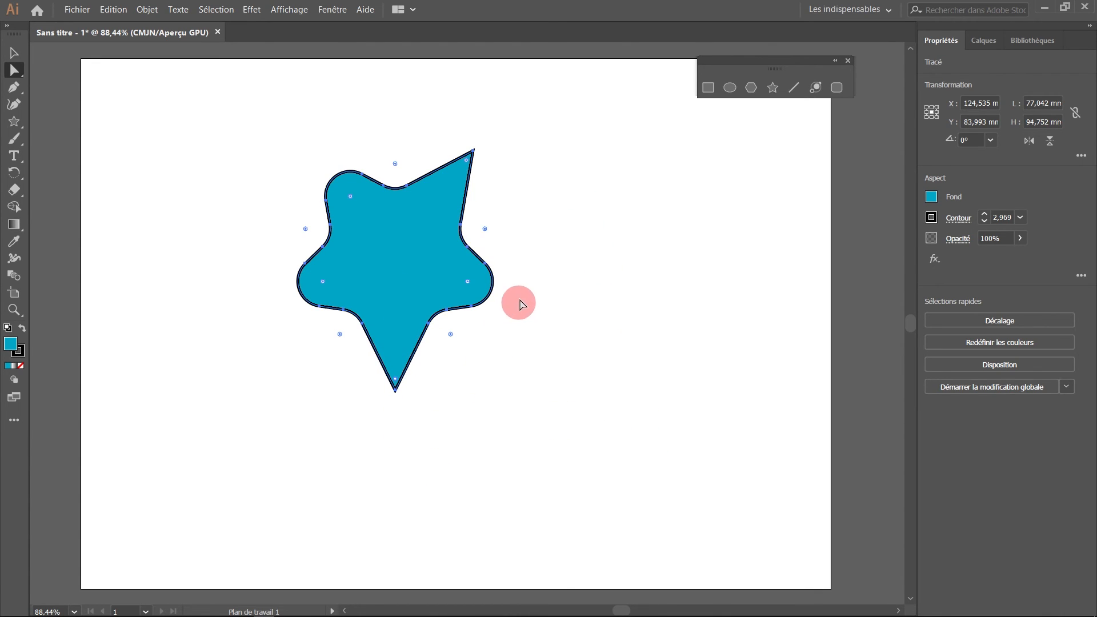
# - Set the star's inner right corner to a 16 mm radius with the inverted round style
pyautogui.doubleClick(485, 230)
pyautogui.moveTo(199, 224); pyautogui.dragTo(594, 177)
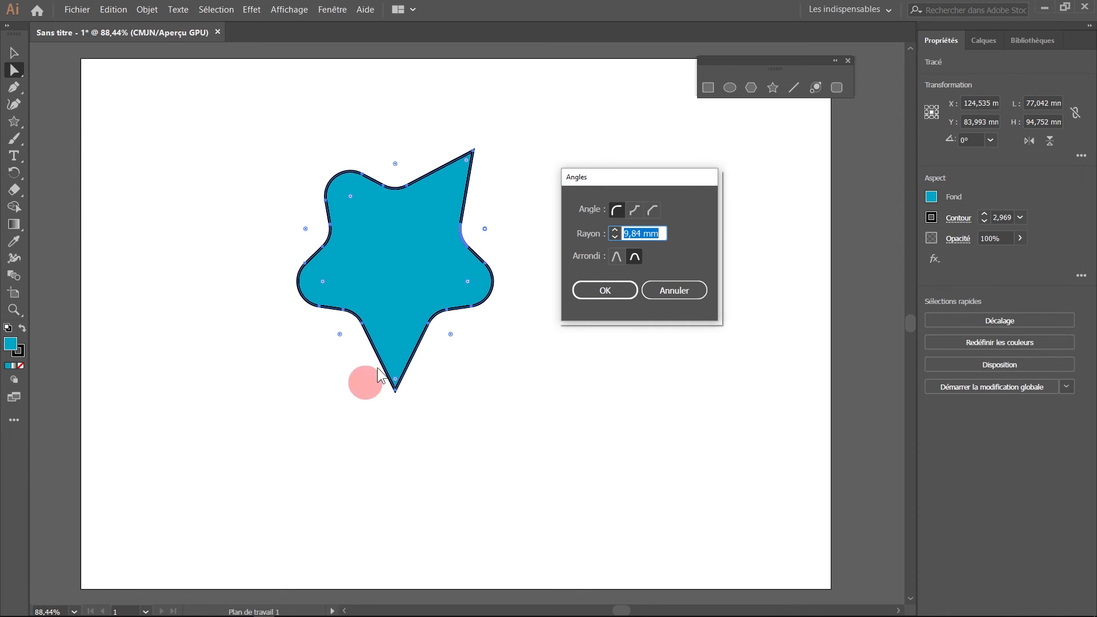
pyautogui.moveTo(589, 171); pyautogui.dragTo(599, 180)
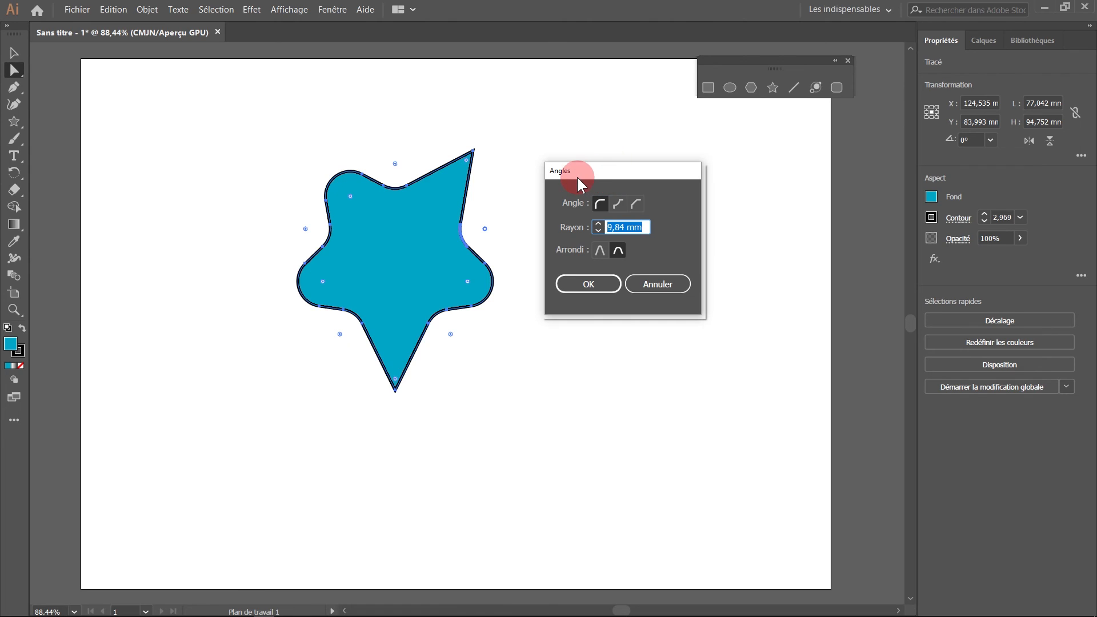
pyautogui.click(597, 224)
pyautogui.click(613, 250)
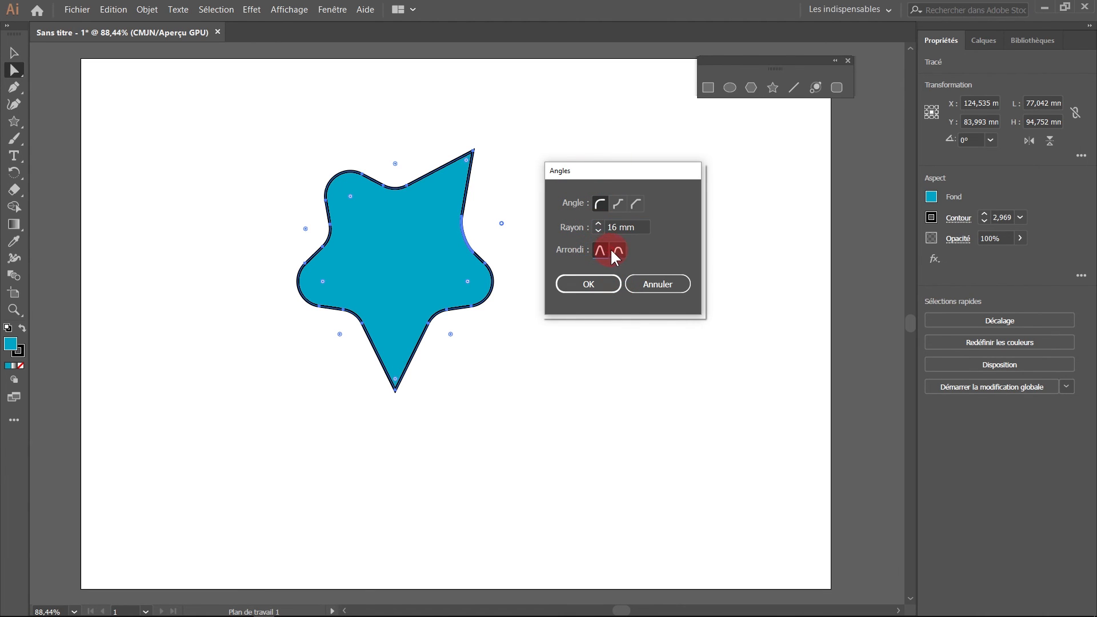
pyautogui.click(614, 204)
pyautogui.click(636, 208)
pyautogui.click(619, 204)
pyautogui.press('Return')
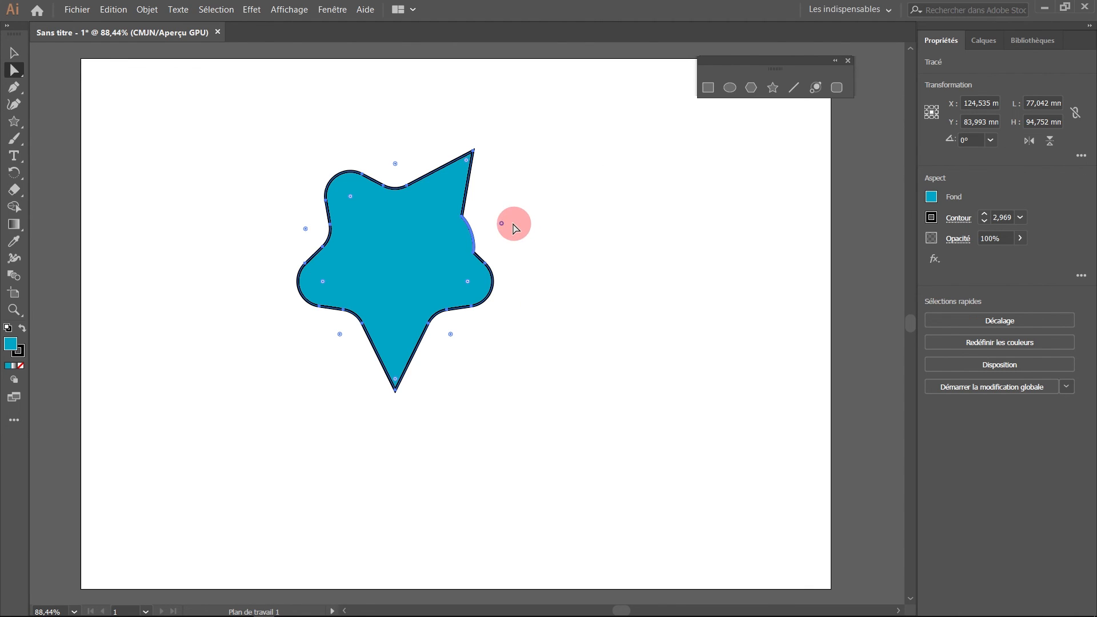
# - Reduce the star's inner right corner radius to a sharp corner and deselect the star
pyautogui.moveTo(503, 224); pyautogui.dragTo(418, 245)
pyautogui.click(580, 201)
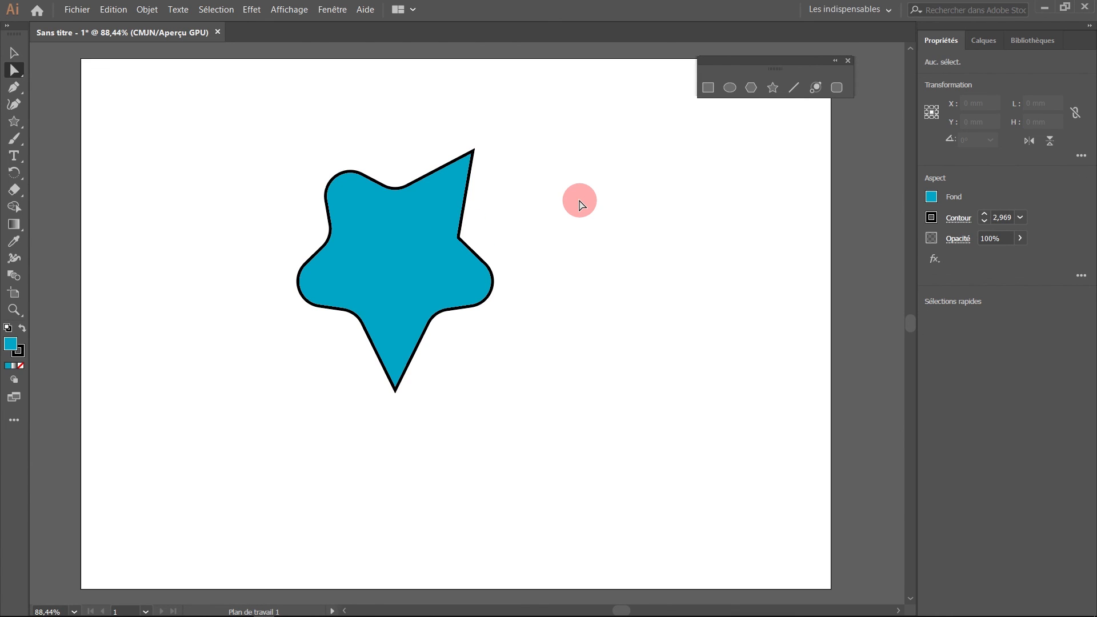